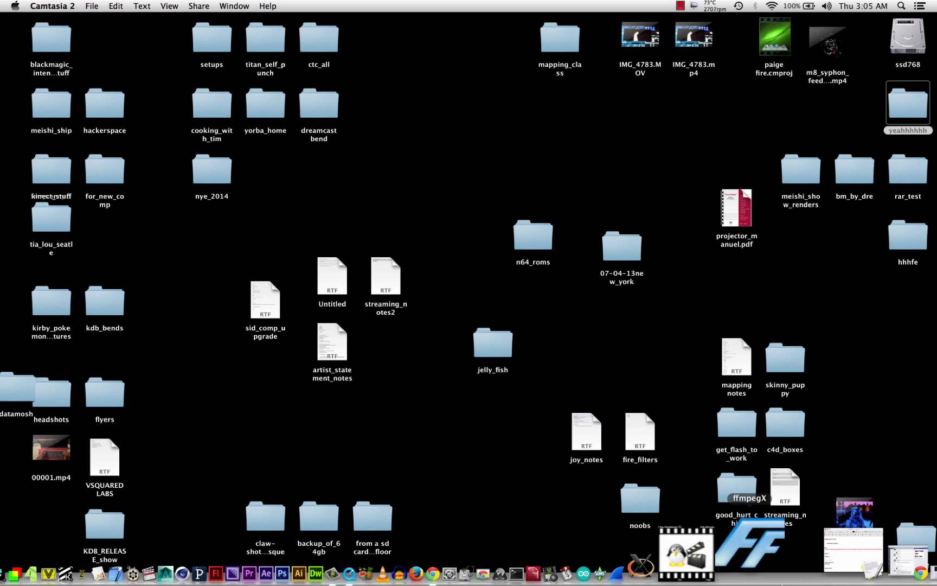
# Step: Launch Avidemux and drag its empty editor window toward the screen centre
pyautogui.click(757, 549)
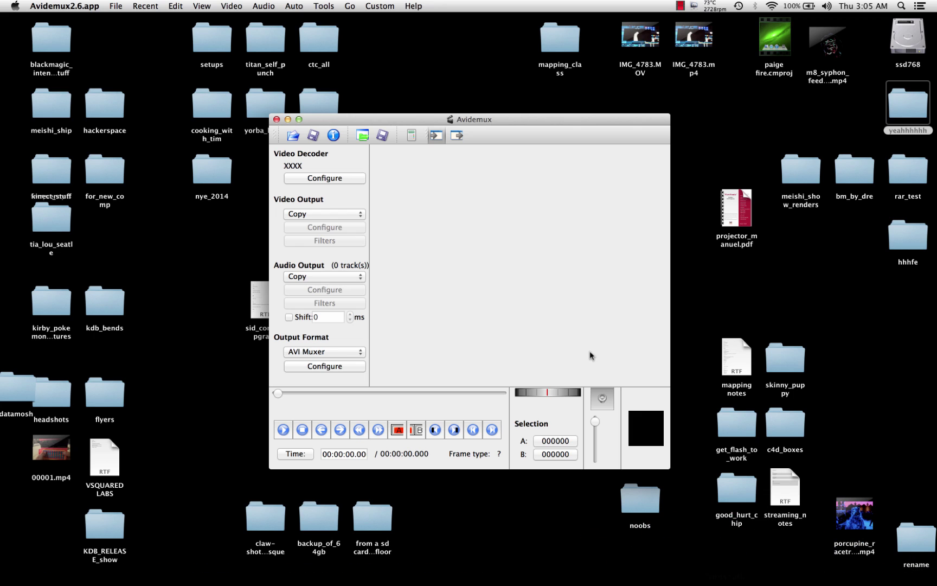
pyautogui.moveTo(545, 121); pyautogui.dragTo(456, 138)
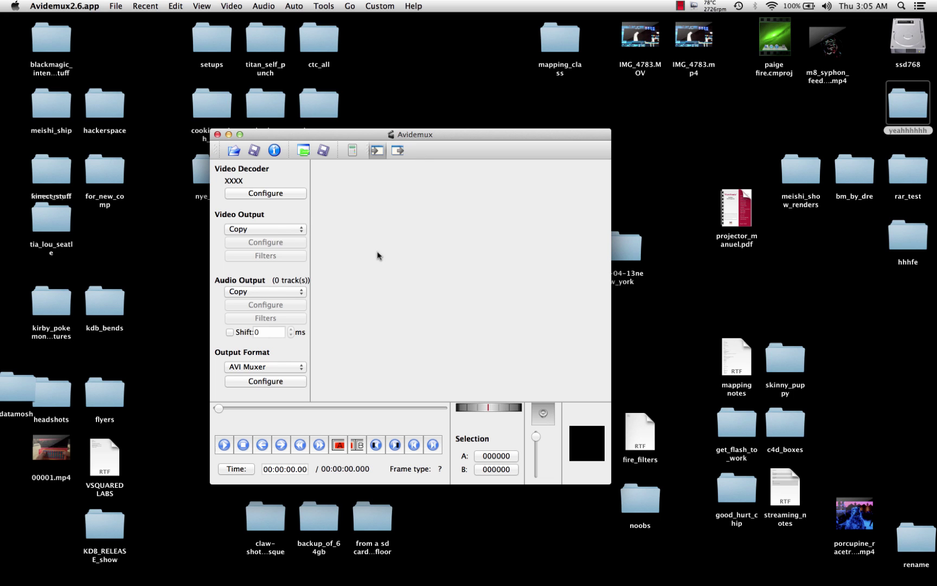
pyautogui.moveTo(324, 580)
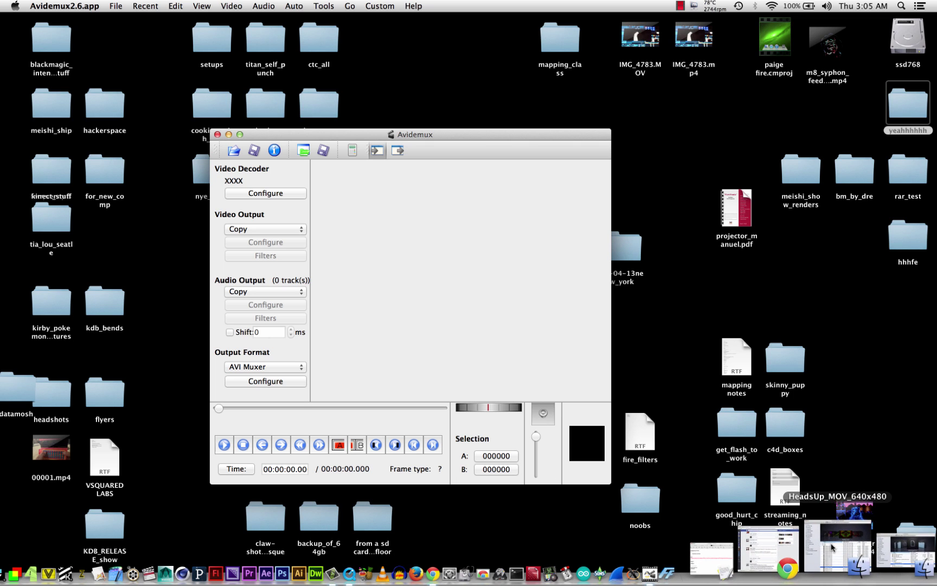
# Step: Restore the HeadsUp_MOV_640x480 folder window and arrange it beside the Avidemux window
pyautogui.click(772, 547)
pyautogui.moveTo(404, 377); pyautogui.dragTo(246, 175)
pyautogui.click(327, 129)
pyautogui.moveTo(328, 129); pyautogui.dragTo(537, 63)
pyautogui.click(226, 177)
pyautogui.moveTo(226, 176); pyautogui.dragTo(270, 100)
# Step: Load HeadsUp_01.mp4 into Avidemux and append HeadsUp_03.mp4
pyautogui.click(158, 296)
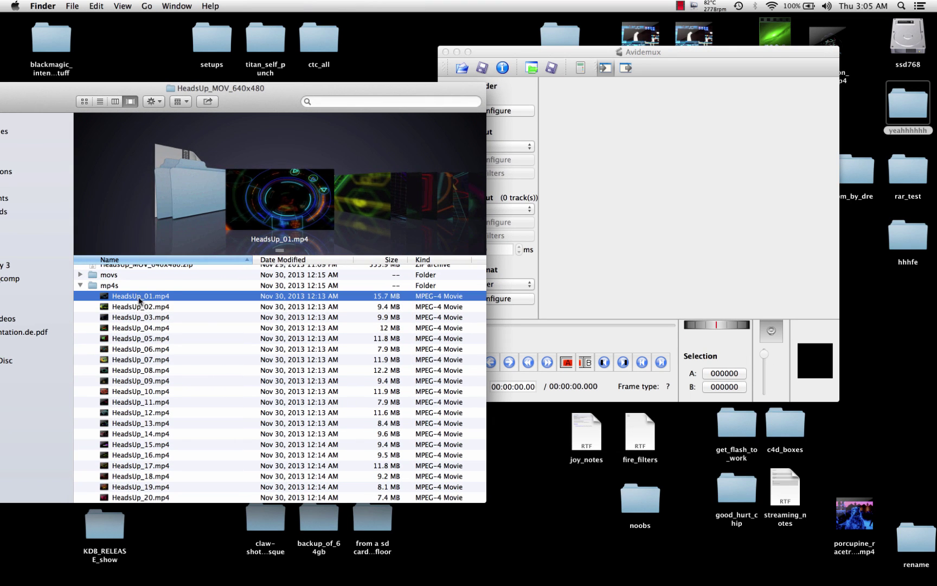
pyautogui.moveTo(144, 300); pyautogui.dragTo(676, 220)
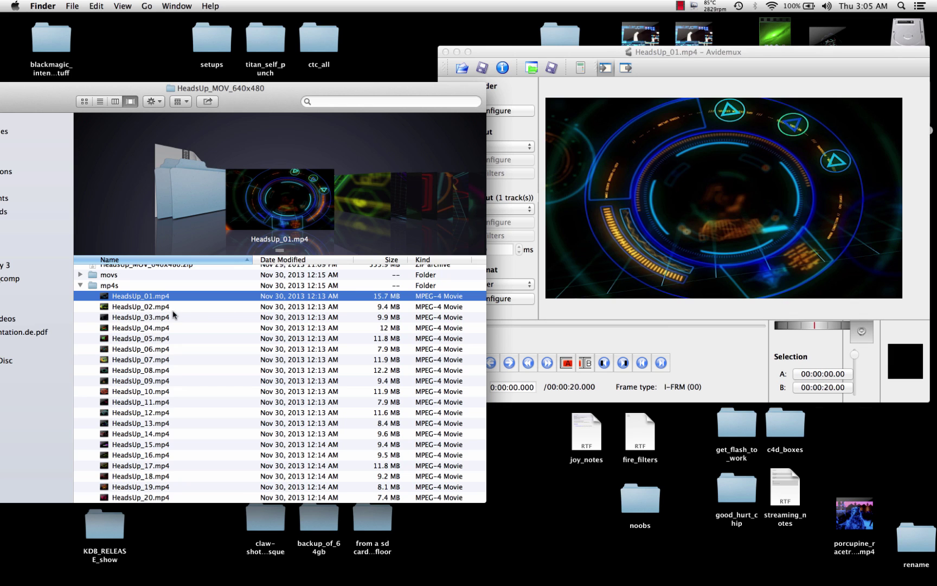
pyautogui.press('Down')
pyautogui.press('Down')
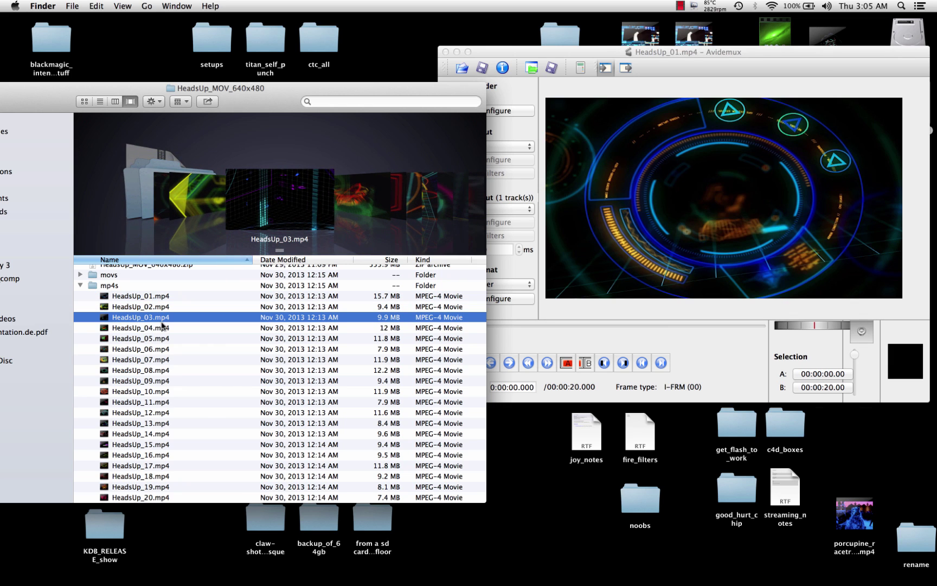
pyautogui.moveTo(162, 321); pyautogui.dragTo(801, 195)
# Step: Append HeadsUp_08, HeadsUp_12 and HeadsUp_20, bringing the video to 1:11
pyautogui.press('Down')
pyautogui.press('Down')
pyautogui.press('Down')
pyautogui.press('Down')
pyautogui.press('Down')
pyautogui.press('Down')
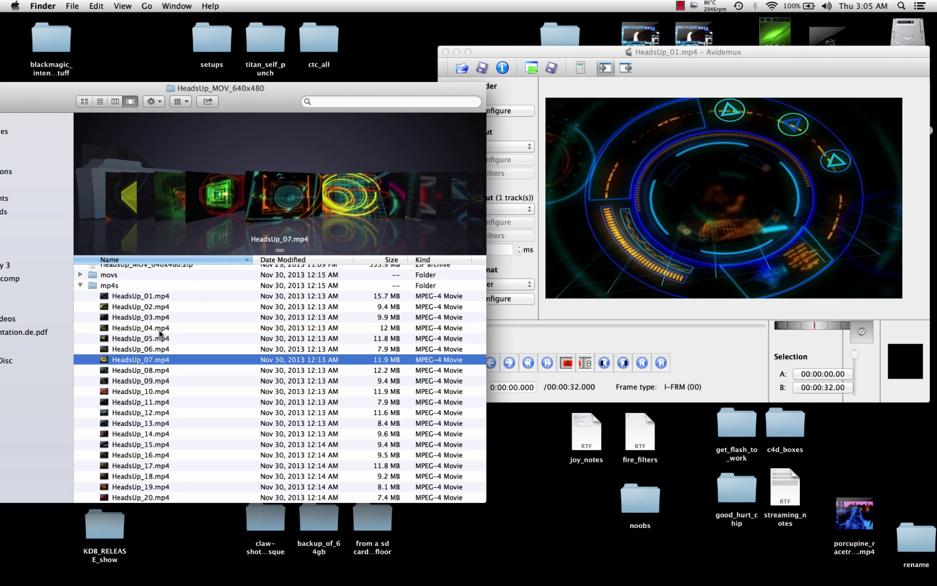
pyautogui.press('Up')
pyautogui.press('Up')
pyautogui.press('Down')
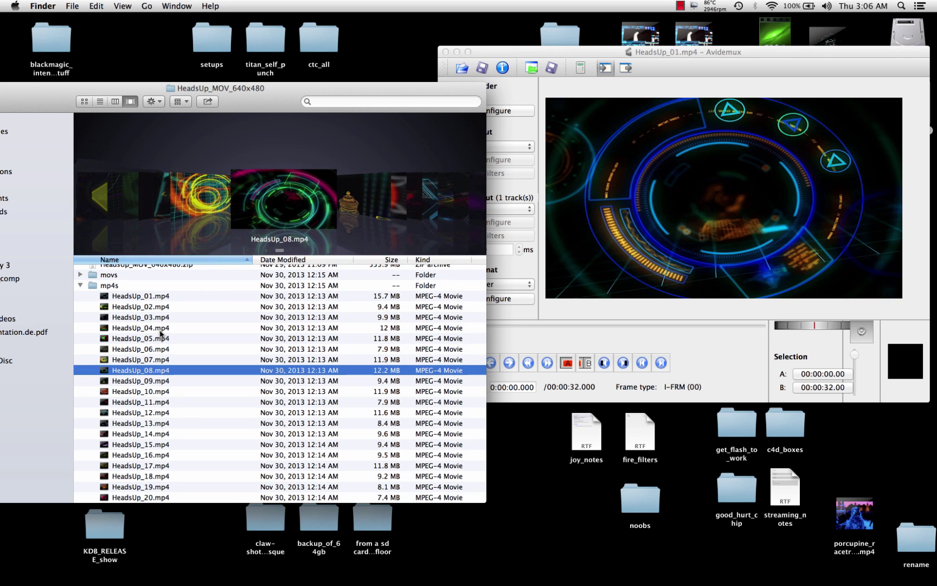
pyautogui.moveTo(181, 367)
pyautogui.mouseDown()
pyautogui.moveTo(650, 179)
pyautogui.moveTo(678, 217)
pyautogui.mouseUp()
pyautogui.scroll(-4, 413, 210)
pyautogui.moveTo(293, 198); pyautogui.dragTo(667, 184)
pyautogui.scroll(-3, 373, 198)
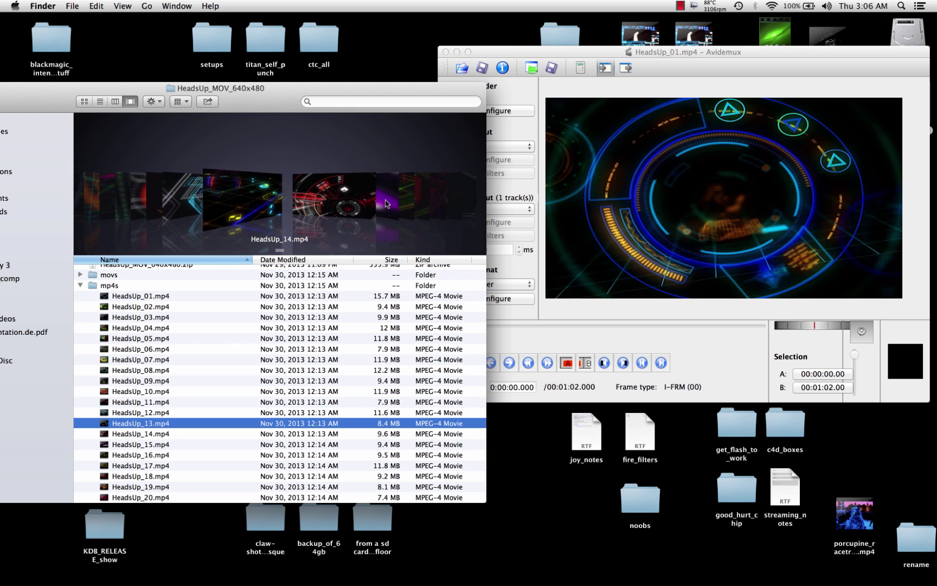
pyautogui.scroll(-3, 372, 198)
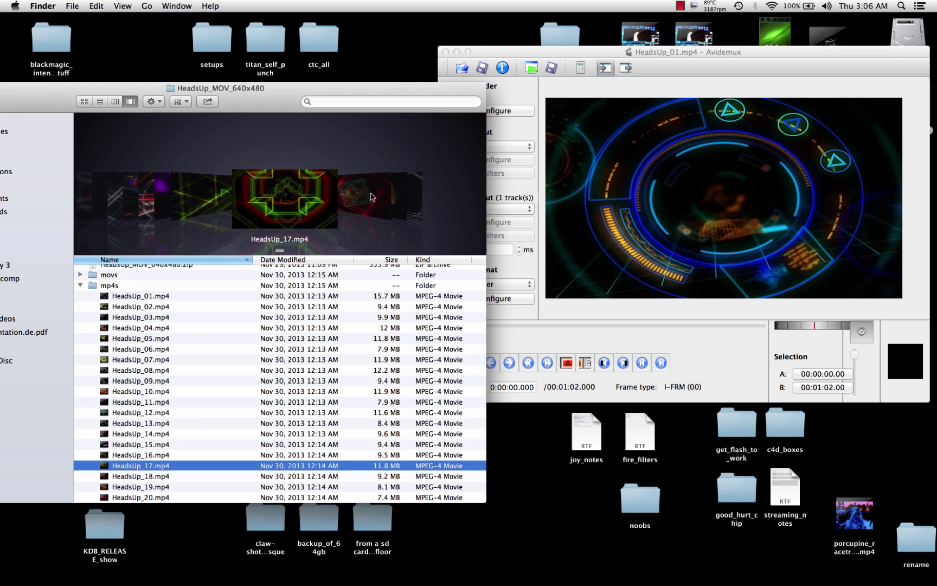
pyautogui.scroll(-2, 327, 195)
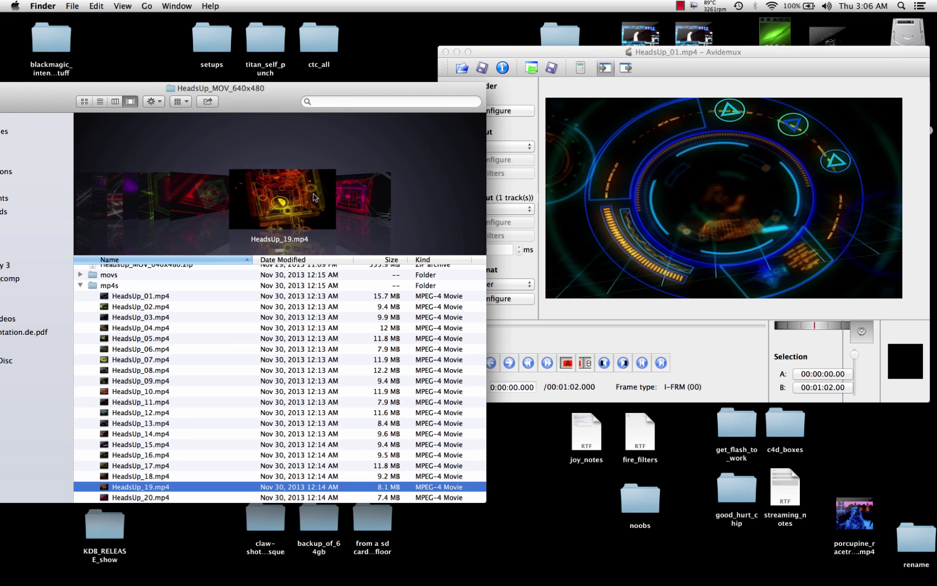
pyautogui.moveTo(327, 195); pyautogui.dragTo(396, 189)
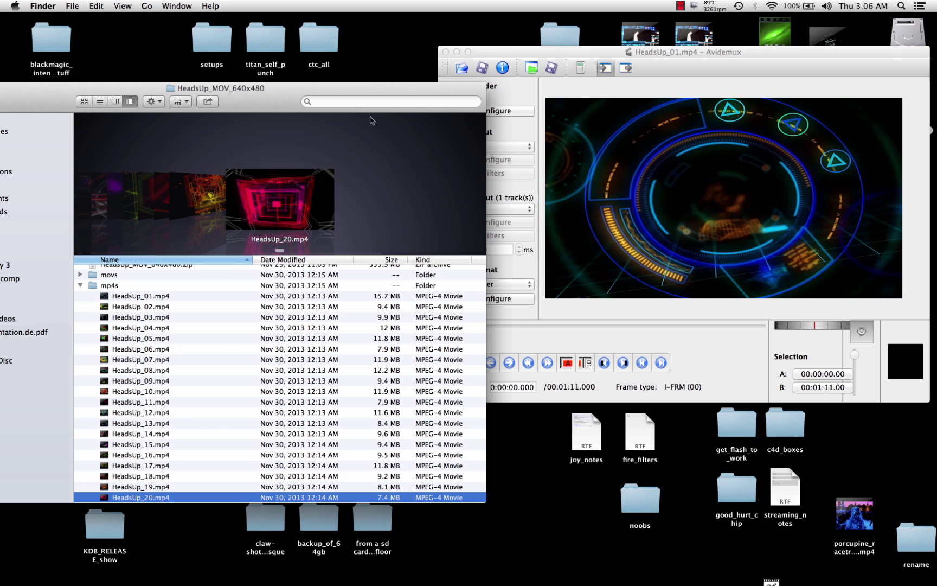
# Step: Open the clips folder and search it for 'booties' by file name
pyautogui.moveTo(342, 94); pyautogui.dragTo(478, 142)
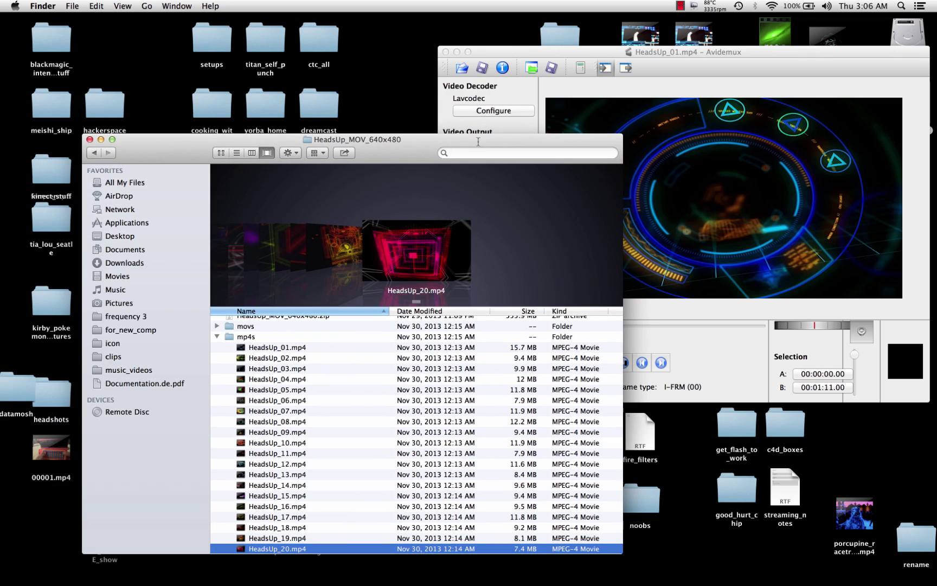
pyautogui.click(120, 355)
pyautogui.click(533, 155)
pyautogui.write('boo')
pyautogui.write('tie')
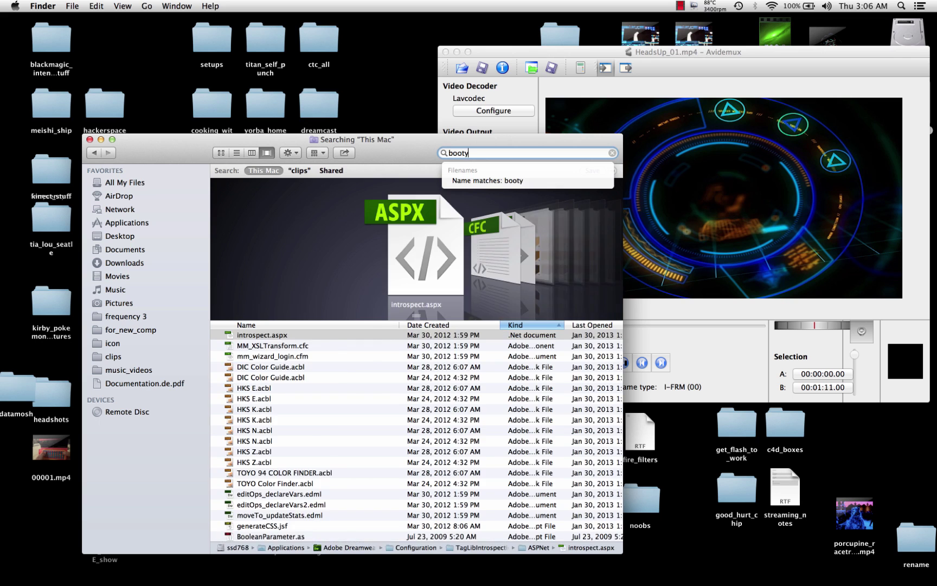
pyautogui.write('s')
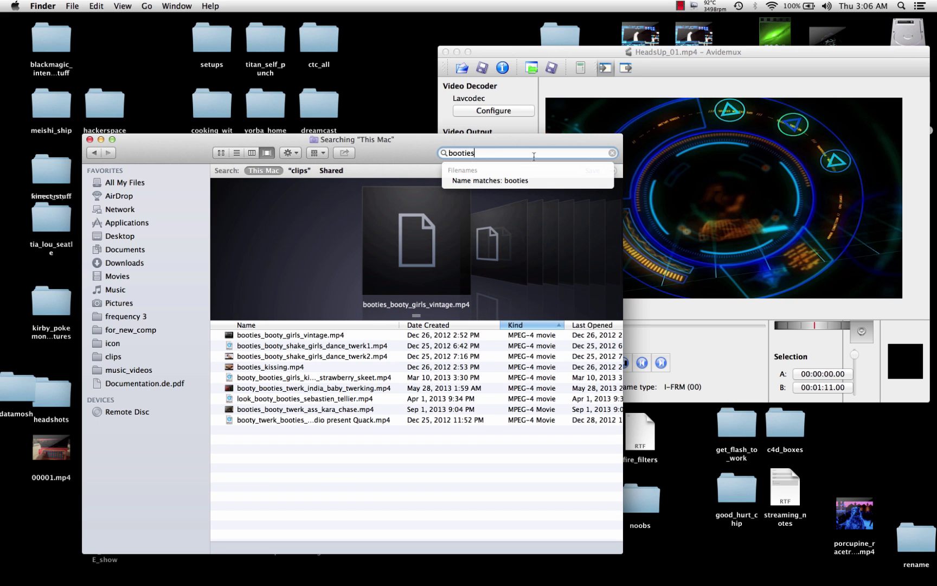
pyautogui.click(299, 170)
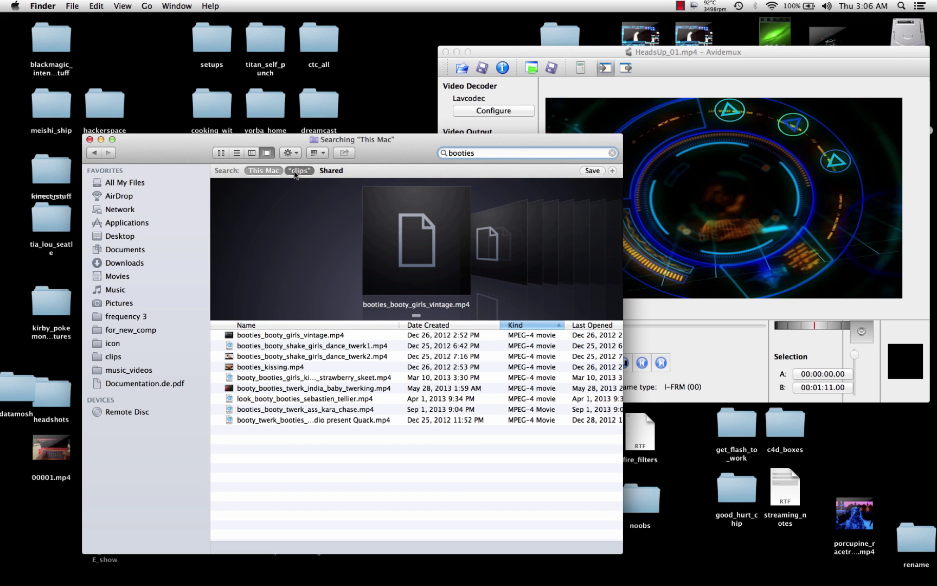
# Step: Preview the matching results, then shorten the search term to 'boot'
pyautogui.click(324, 337)
pyautogui.press('Down')
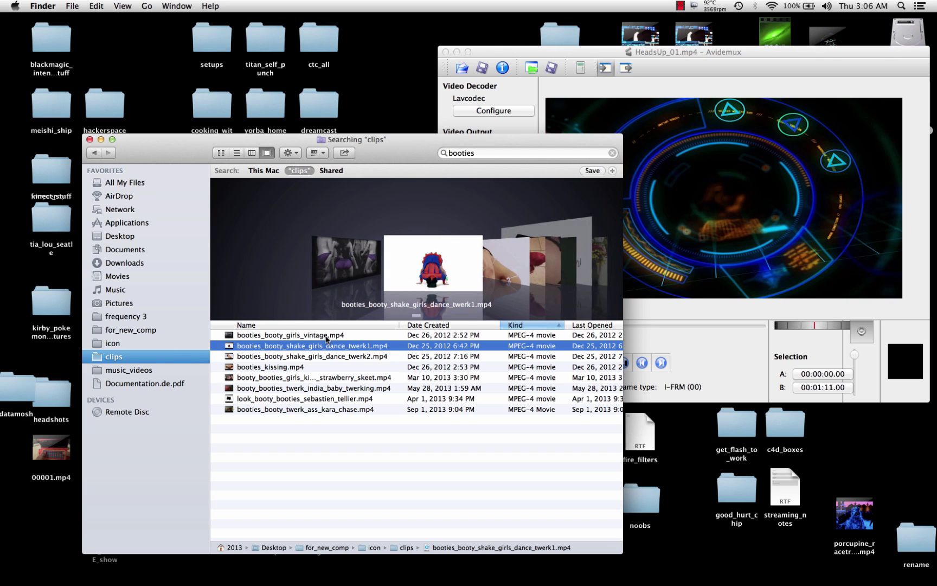
pyautogui.press('Down')
pyautogui.press('Down')
pyautogui.press('Down')
pyautogui.press('Down')
pyautogui.press('Down')
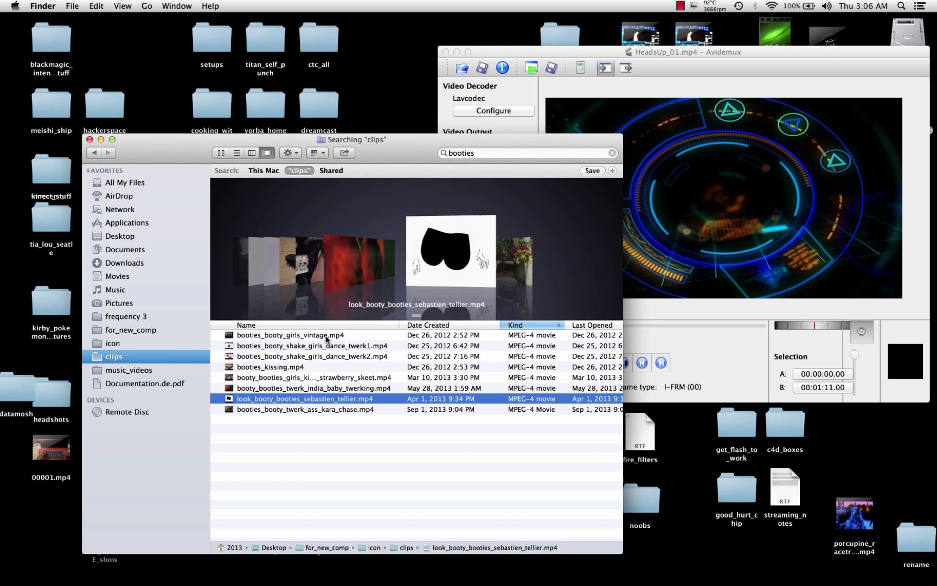
pyautogui.press('Down')
pyautogui.press('Up')
pyautogui.press('Up')
pyautogui.press('Up')
pyautogui.press('Up')
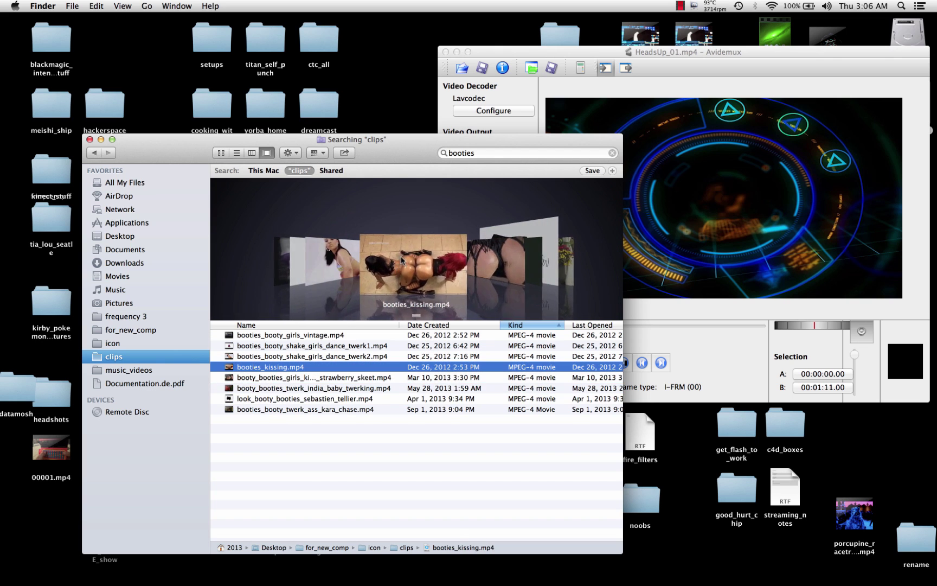
pyautogui.click(476, 153)
pyautogui.press('BackSpace')
pyautogui.press('BackSpace')
pyautogui.press('BackSpace')
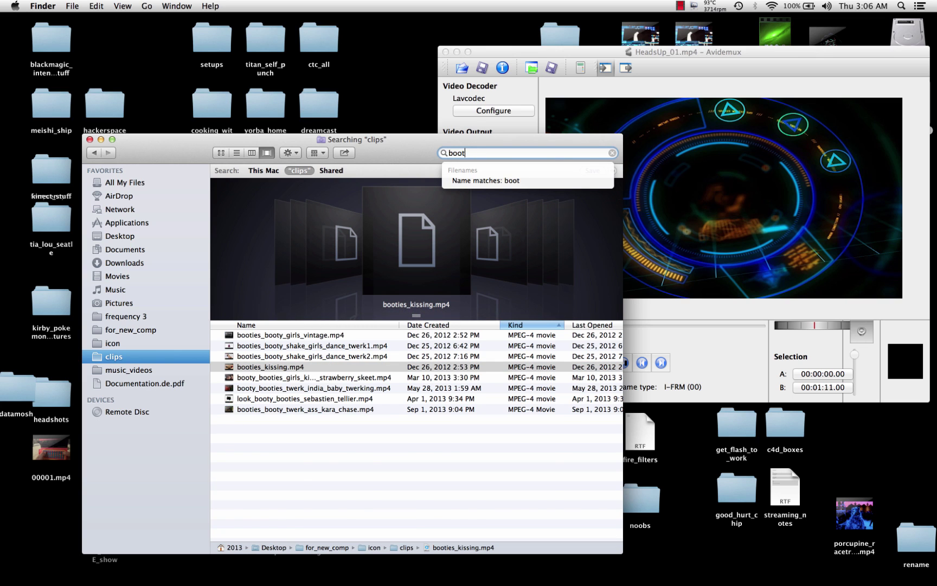
# Step: Complete the search term as 'booty' and preview the .mov results
pyautogui.write('y')
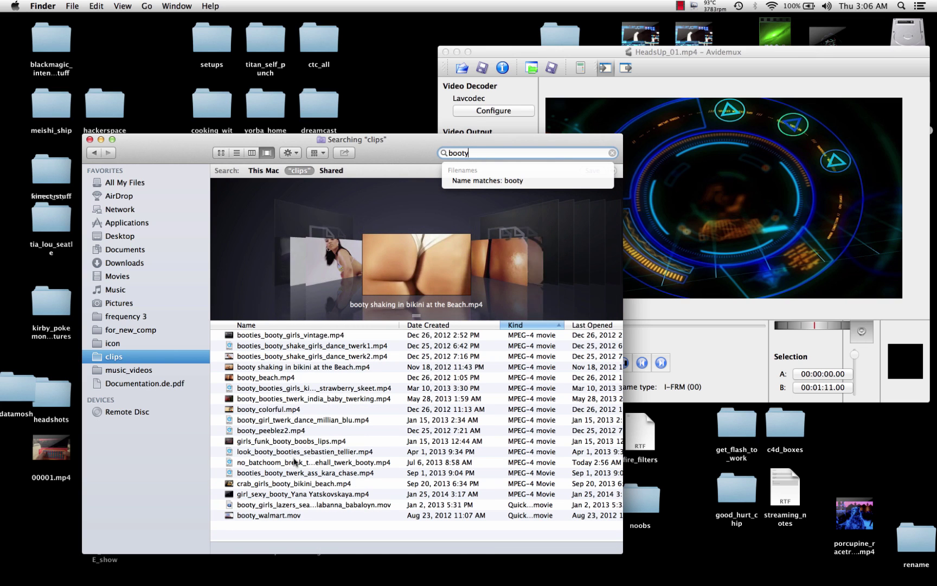
pyautogui.click(302, 504)
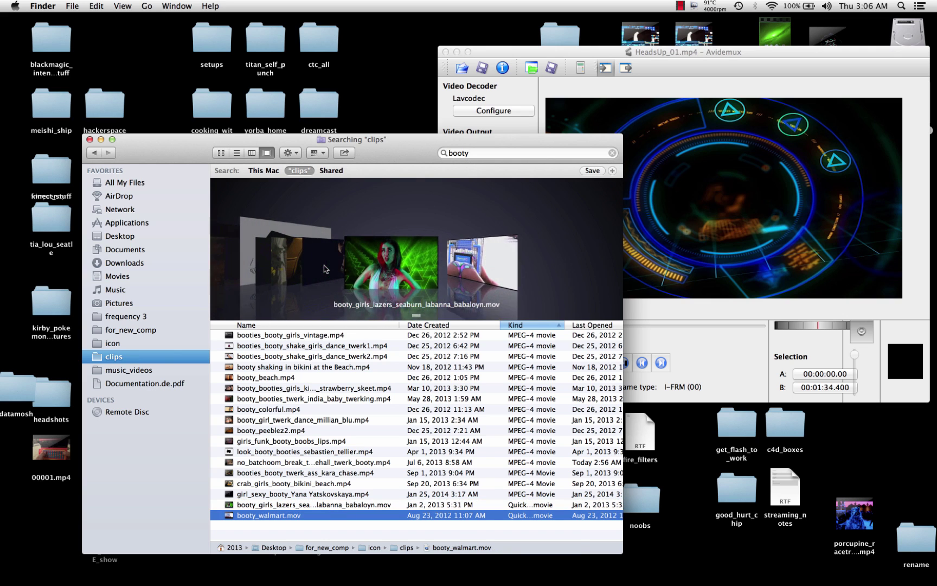
pyautogui.press('Up')
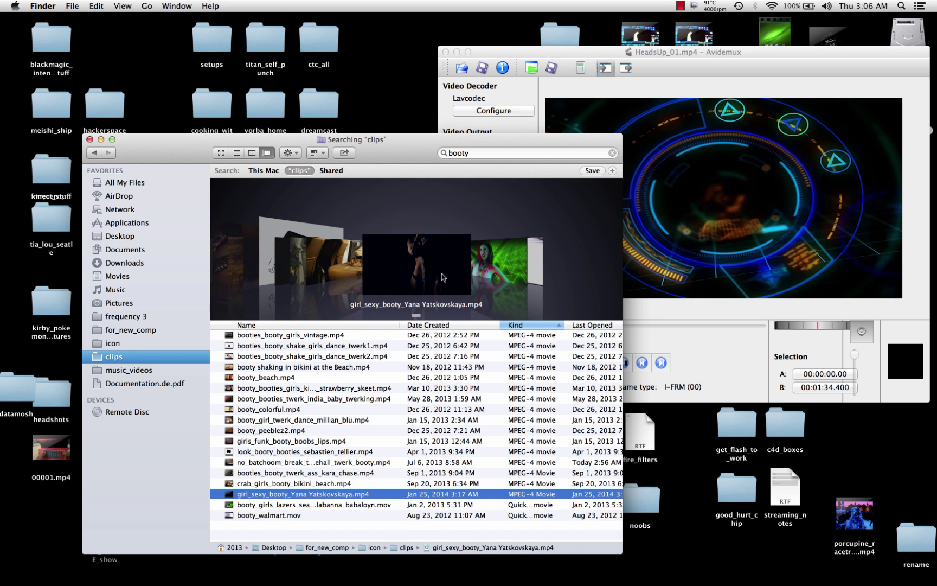
pyautogui.press('space')
pyautogui.press('space')
pyautogui.press('Up')
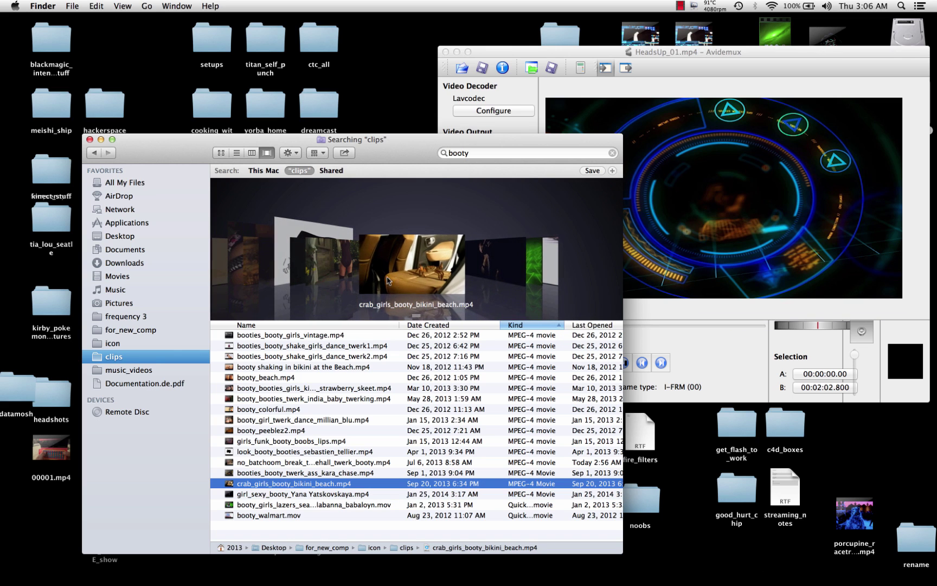
# Step: Dismiss the mismatched video height and failed append errors
pyautogui.scroll(2, 360, 271)
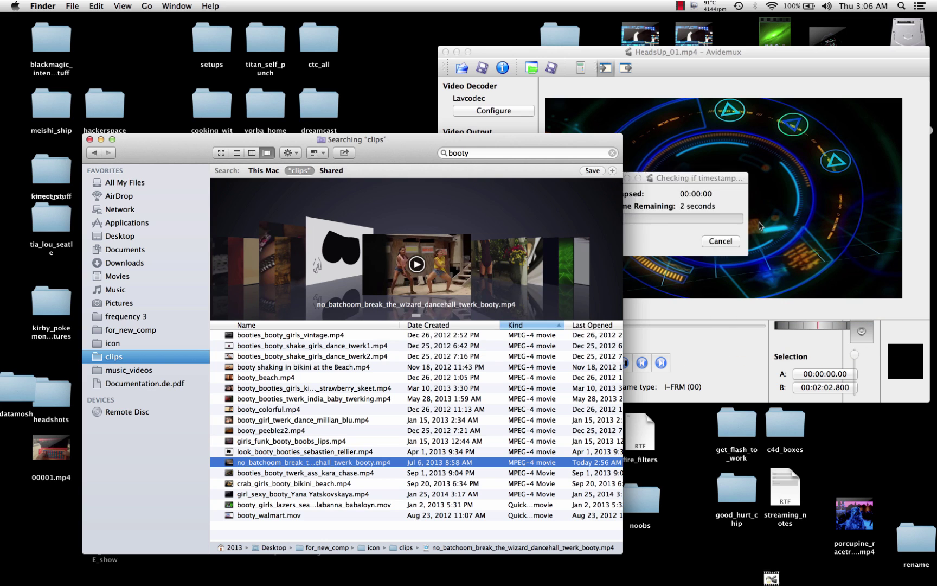
pyautogui.scroll(3, 287, 263)
pyautogui.scroll(1, 280, 261)
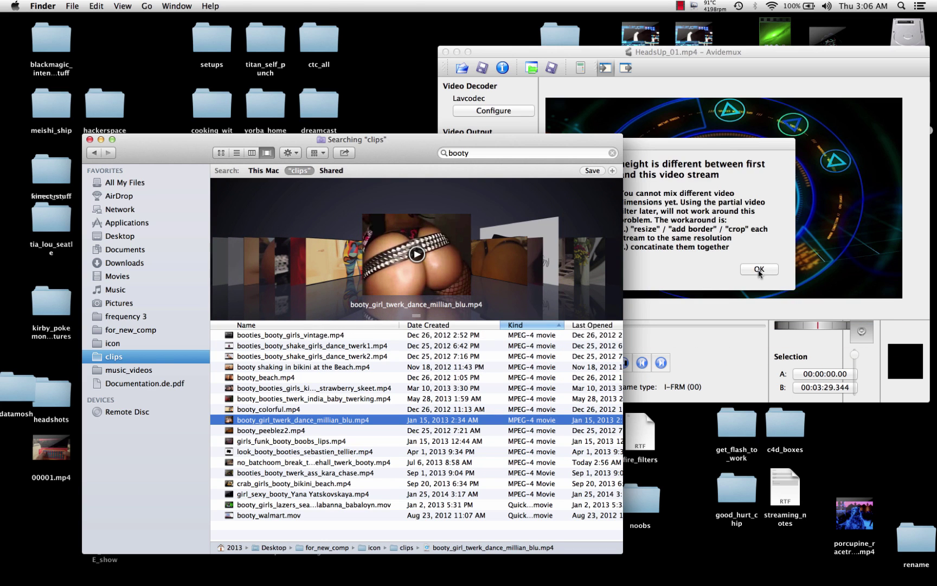
pyautogui.click(759, 270)
pyautogui.click(758, 238)
pyautogui.click(290, 265)
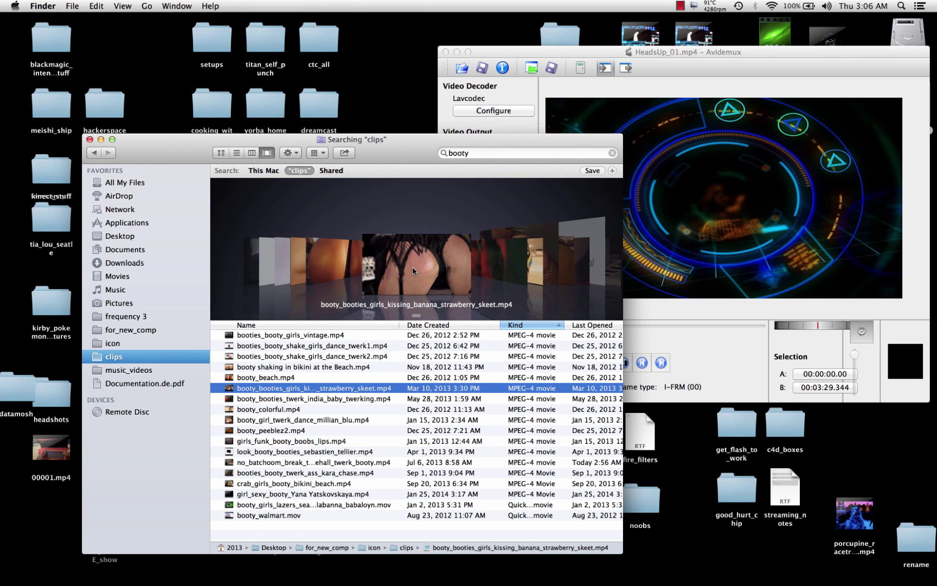
# Step: Try appending another clip and dismiss the resulting size mismatch errors
pyautogui.press('space')
pyautogui.press('space')
pyautogui.moveTo(413, 271); pyautogui.dragTo(624, 228)
pyautogui.click(759, 270)
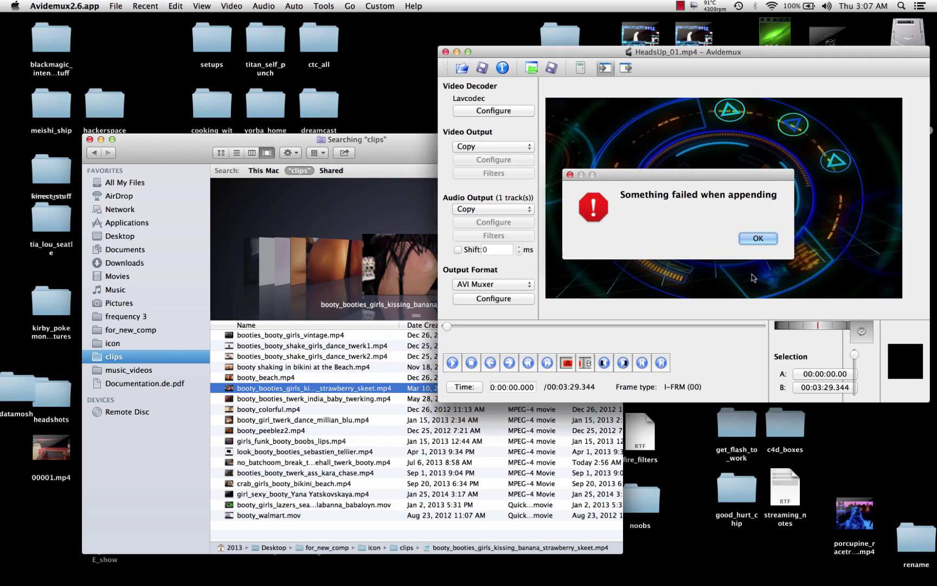
pyautogui.click(757, 238)
pyautogui.click(423, 269)
# Step: Browse the twerk2 and beach clips, then append the twerk1 clip to the video
pyautogui.press('Up')
pyautogui.press('Up')
pyautogui.press('Up')
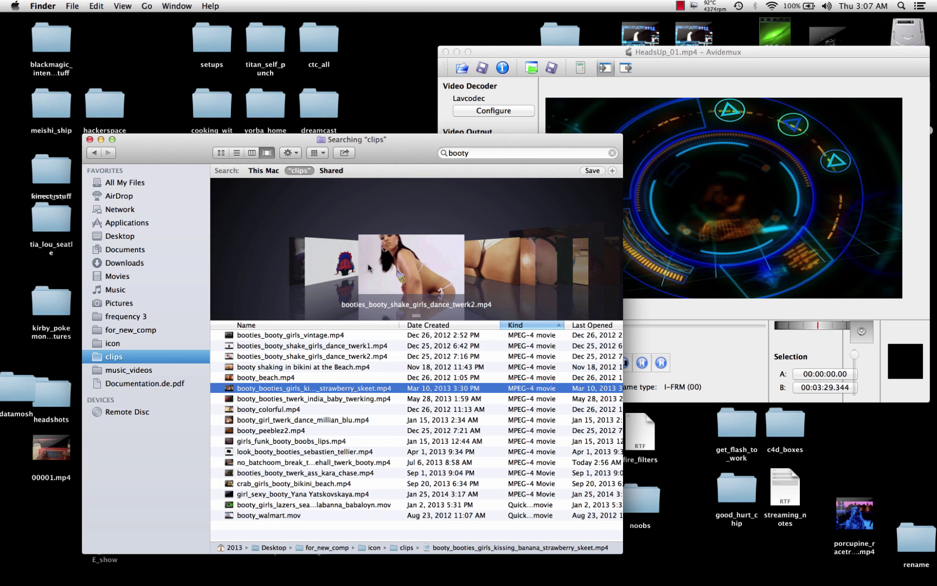
pyautogui.press('Down')
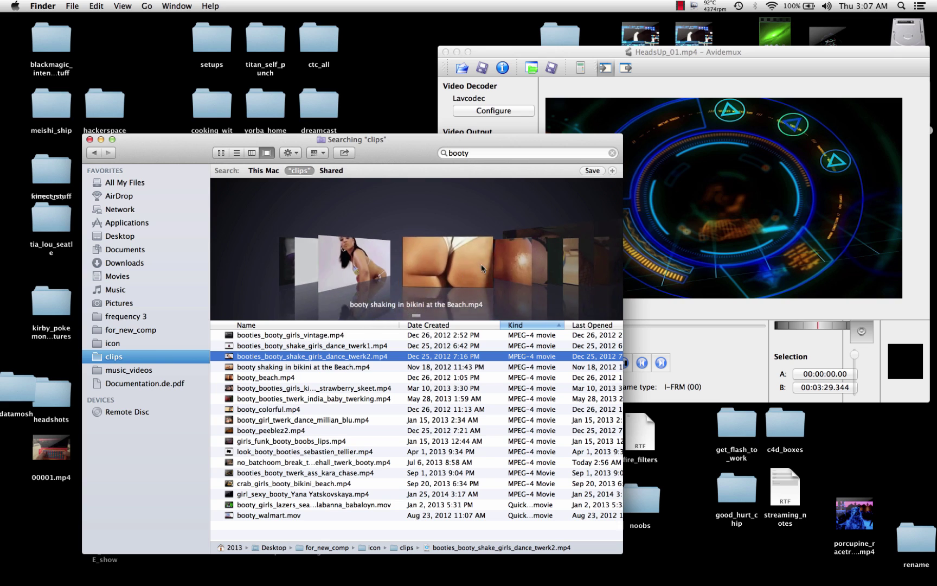
pyautogui.press('Up')
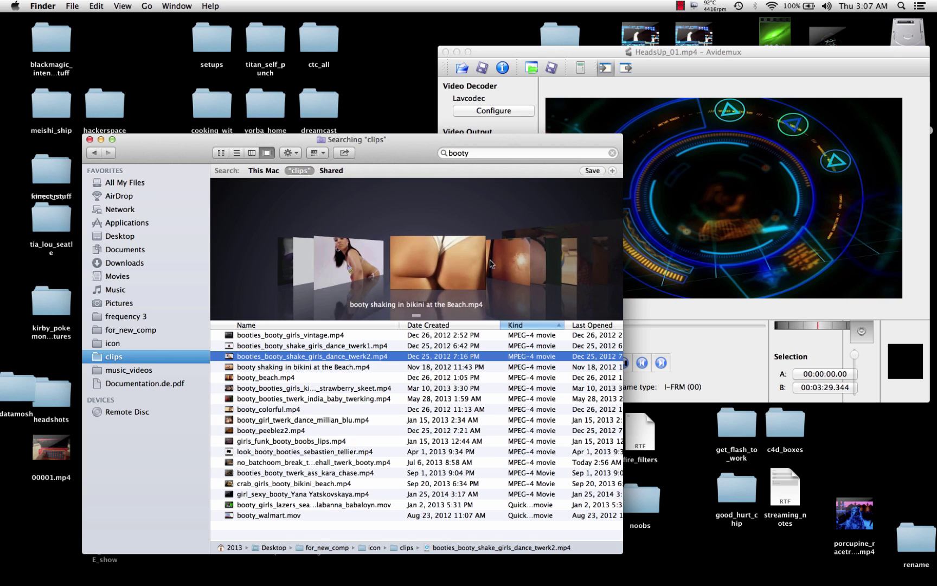
pyautogui.press('Down')
pyautogui.press('space')
pyautogui.press('space')
pyautogui.press('Up')
pyautogui.press('Up')
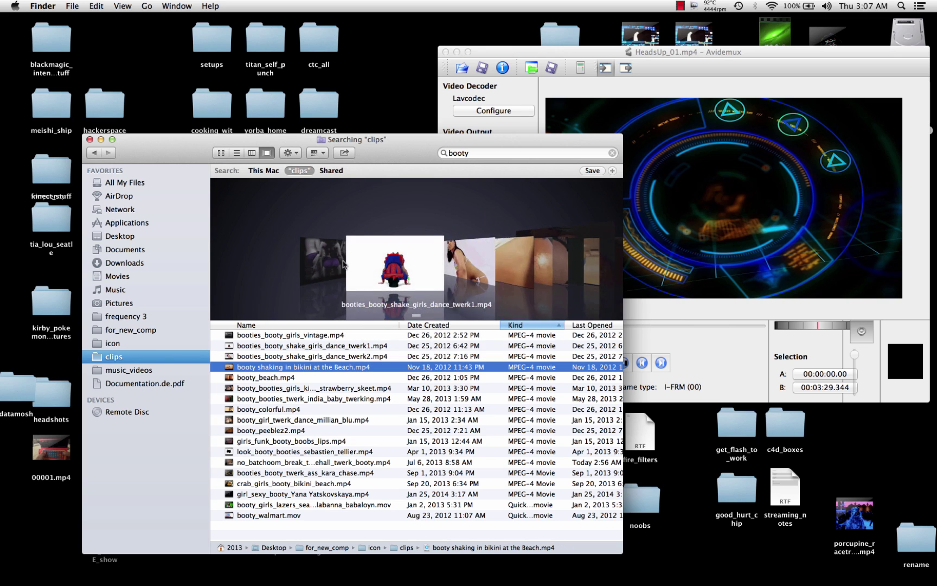
pyautogui.moveTo(416, 269); pyautogui.dragTo(702, 194)
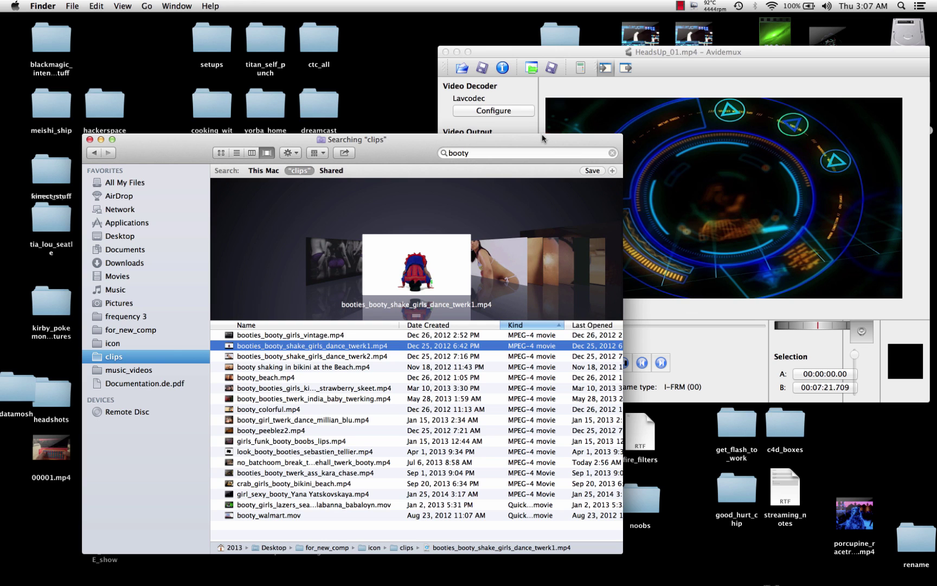
# Step: Close the Finder clip search and move Avidemux to the upper left
pyautogui.moveTo(541, 139); pyautogui.dragTo(504, 266)
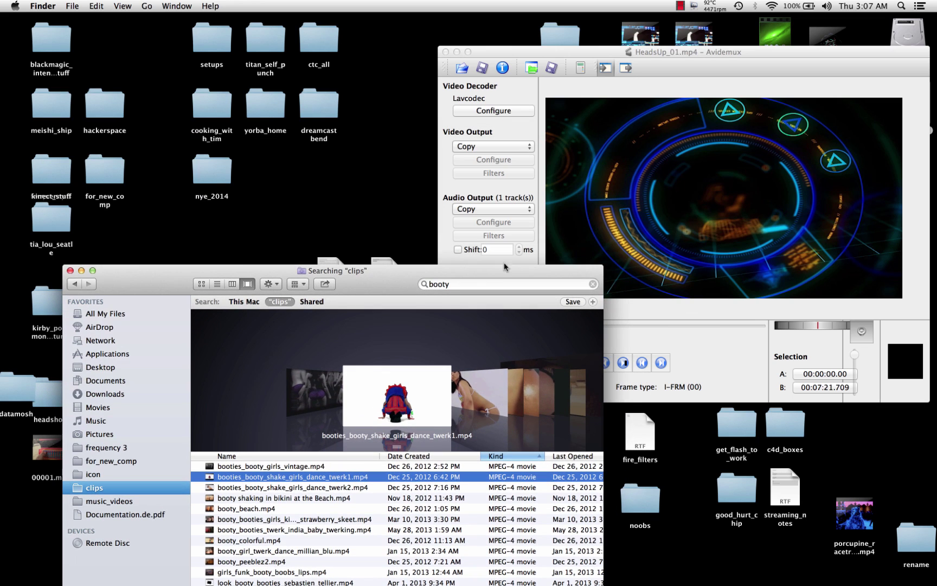
pyautogui.click(71, 270)
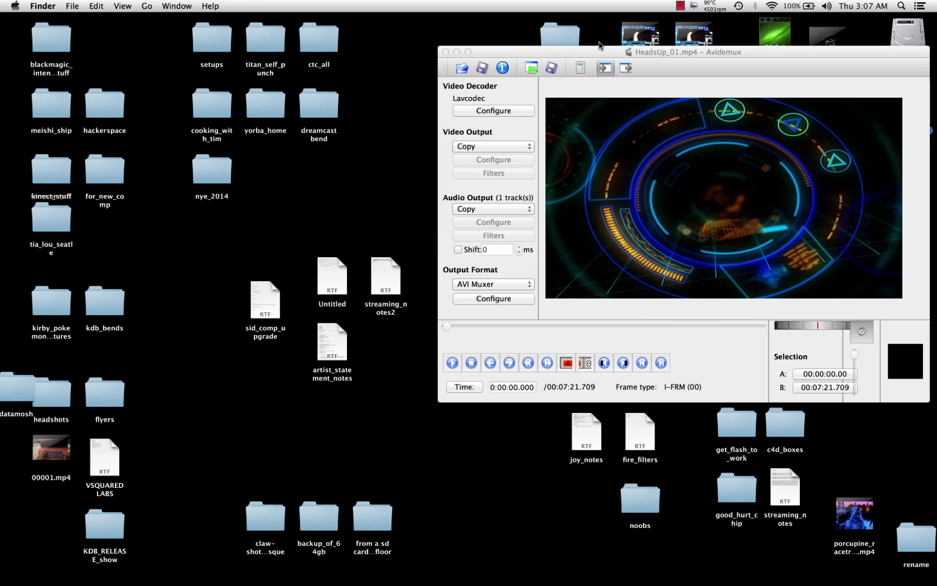
pyautogui.moveTo(597, 47); pyautogui.dragTo(287, 99)
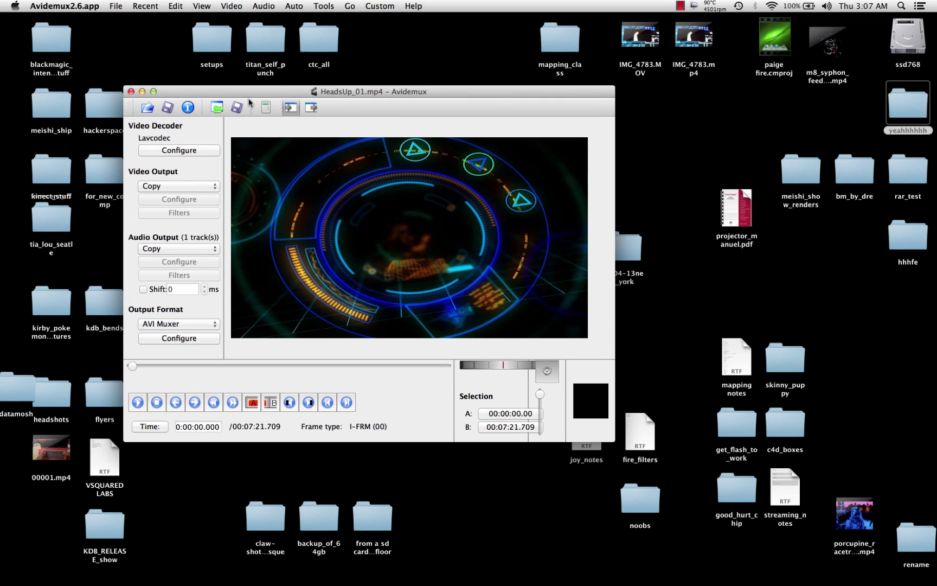
pyautogui.click(196, 186)
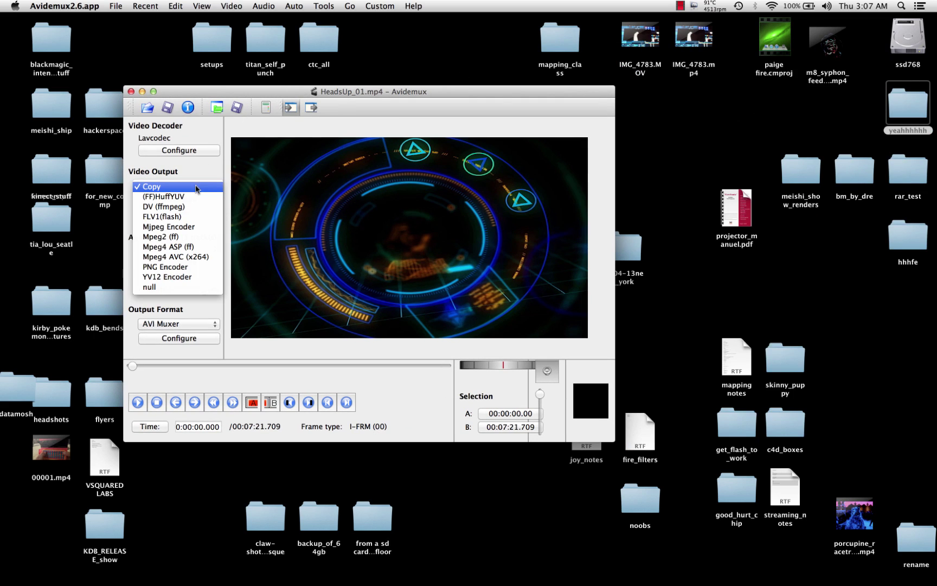
# Step: Choose Mpeg4 AVC (x264) as the video encoder and open its Frame settings
pyautogui.click(191, 257)
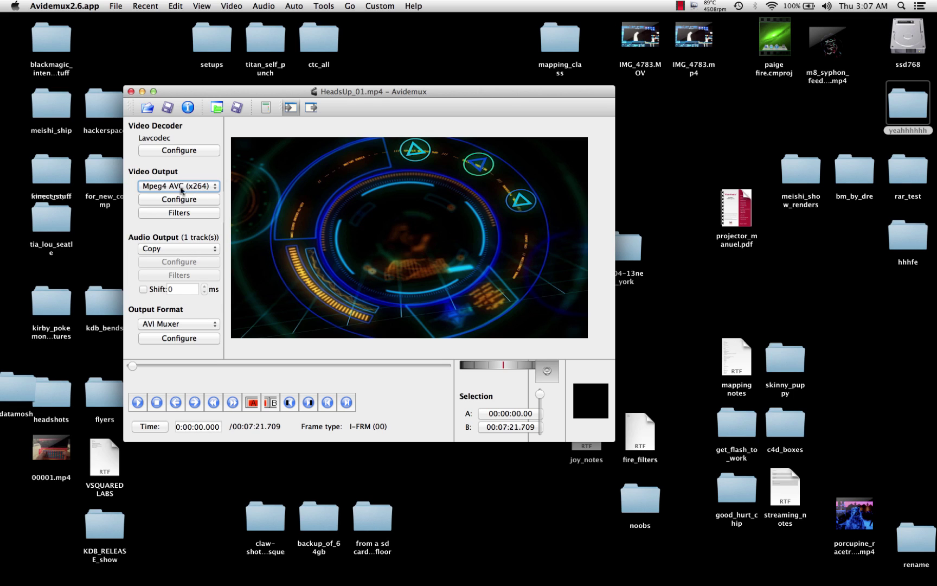
pyautogui.click(177, 199)
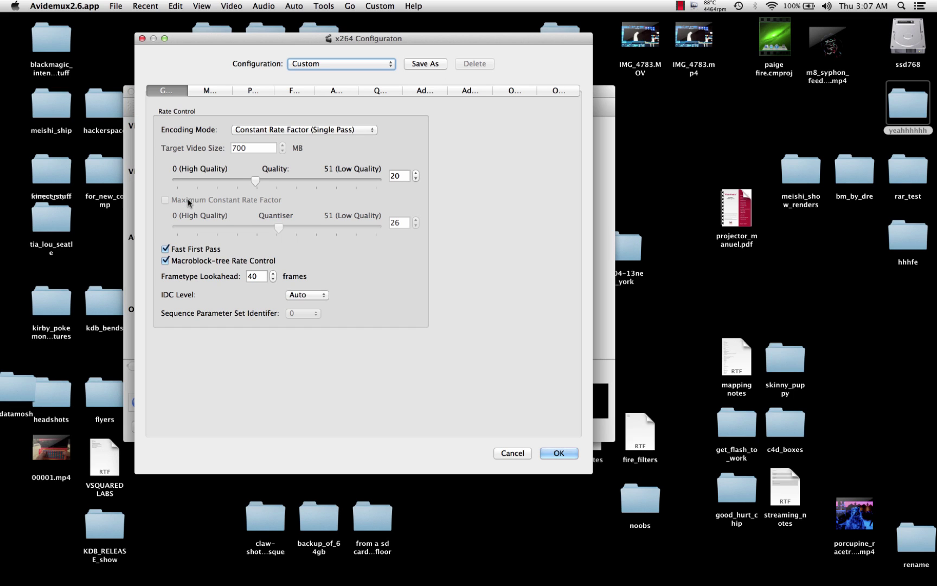
pyautogui.click(294, 92)
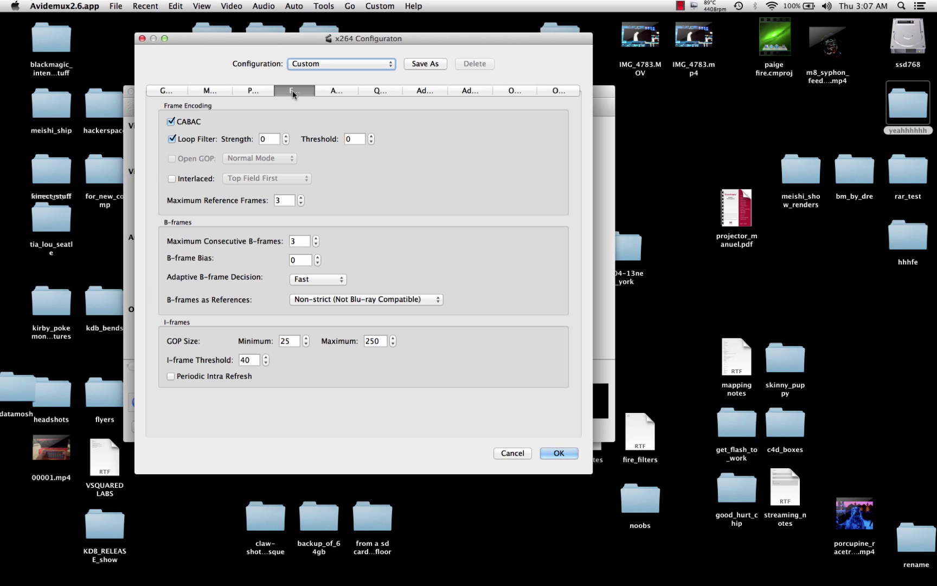
# Step: Set max consecutive B-frames to 0, GOP 100–1000 and I-frame threshold 100
pyautogui.doubleClick(305, 244)
pyautogui.write('0')
pyautogui.click(290, 340)
pyautogui.doubleClick(290, 341)
pyautogui.write('100')
pyautogui.doubleClick(374, 340)
pyautogui.write('1000')
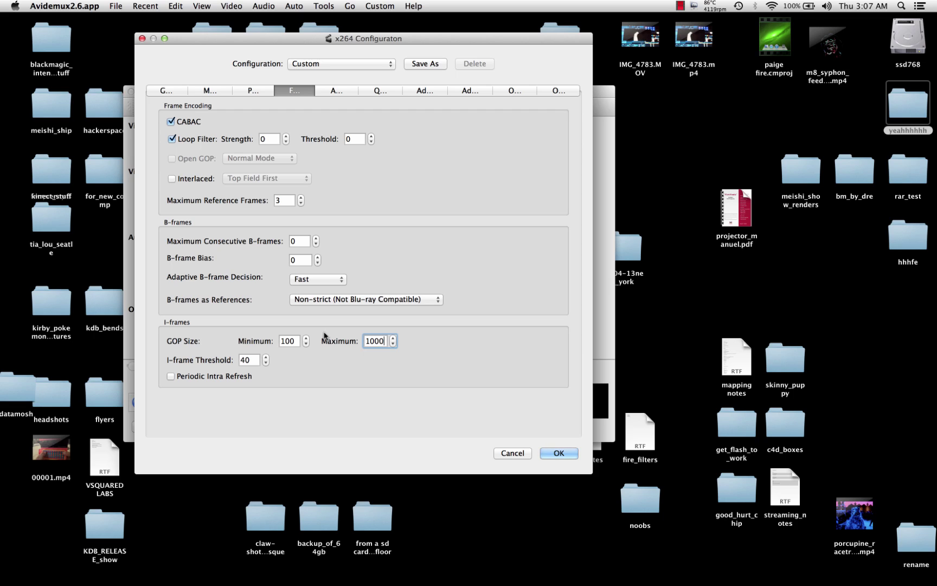
pyautogui.click(254, 359)
pyautogui.doubleClick(254, 359)
pyautogui.write('100')
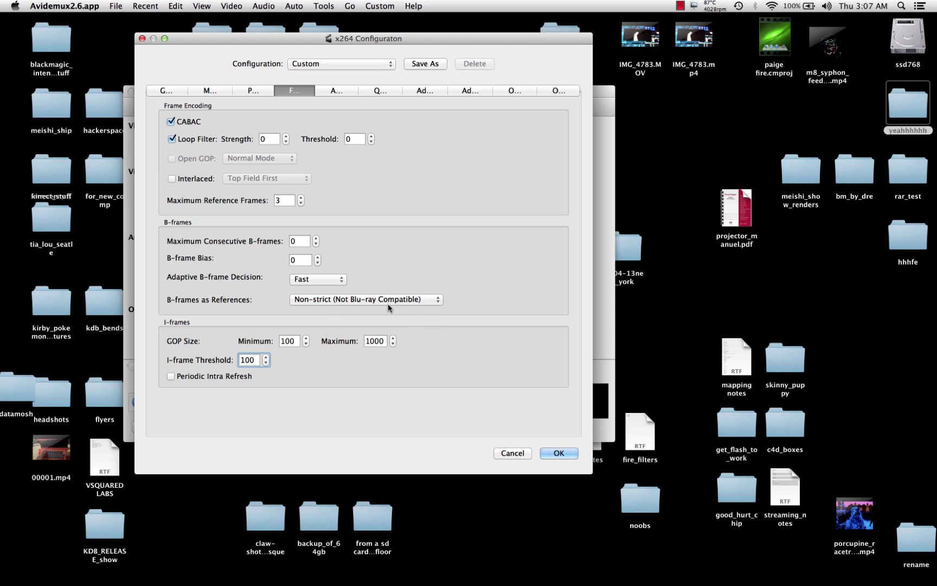
# Step: Confirm the x264 settings and save as 000000yeah on the Desktop to begin encoding
pyautogui.click(559, 453)
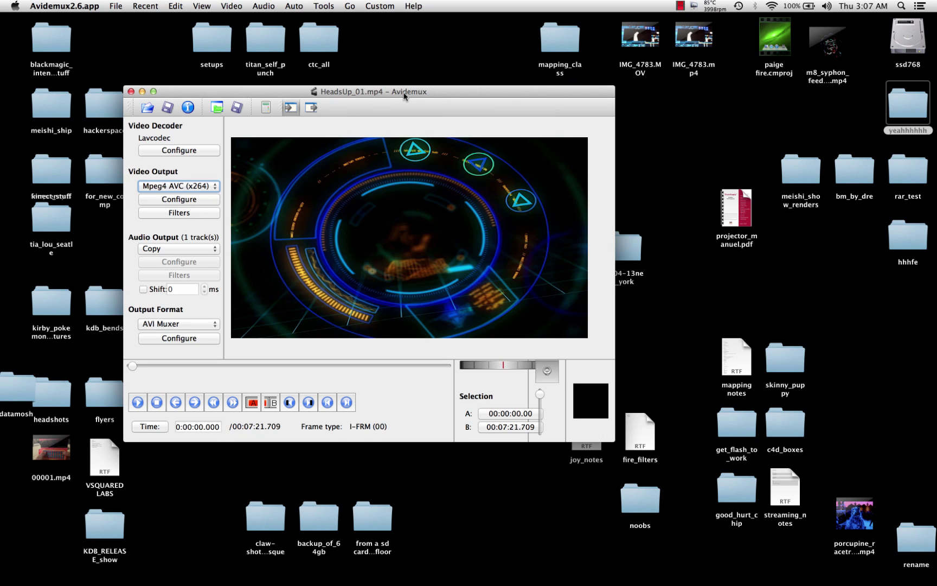
pyautogui.moveTo(404, 96); pyautogui.dragTo(495, 125)
pyautogui.click(115, 6)
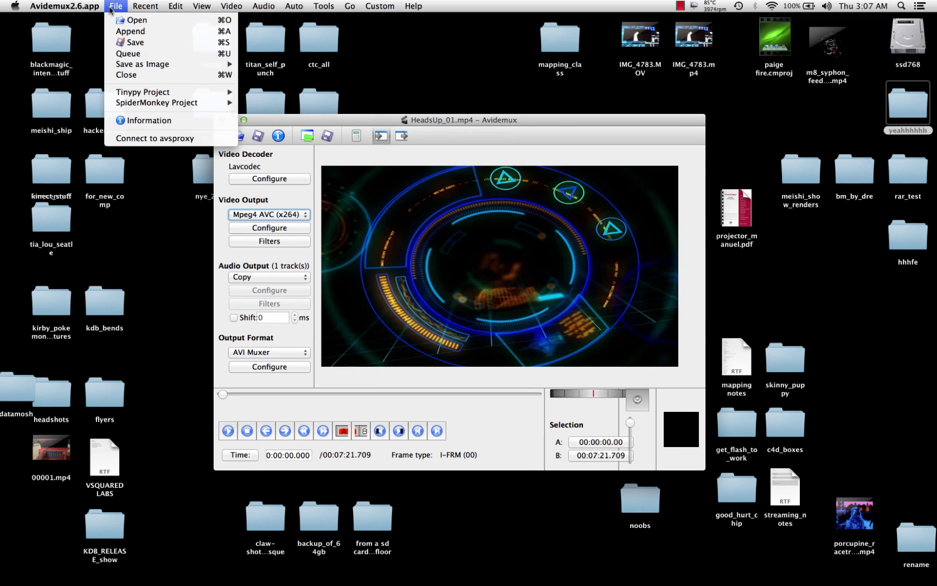
pyautogui.click(141, 46)
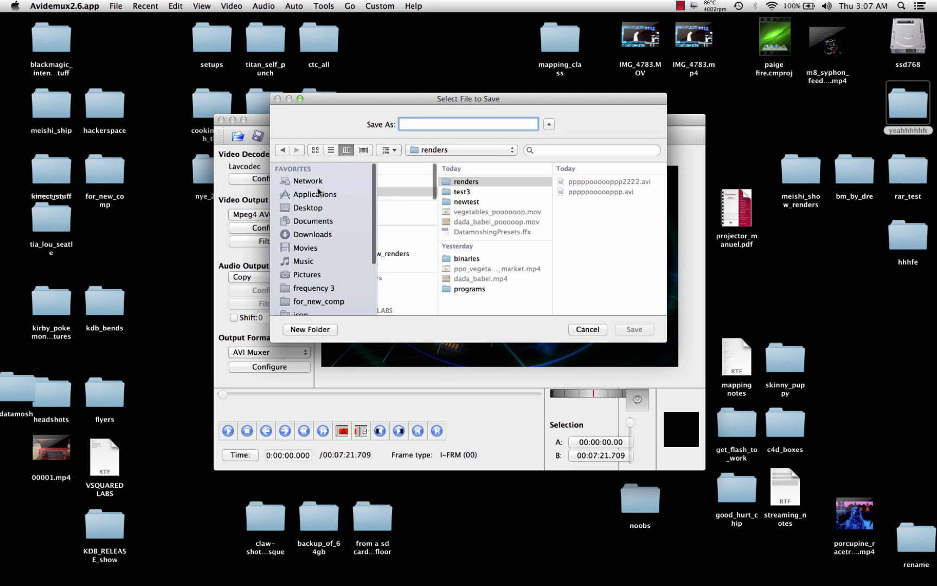
pyautogui.click(313, 206)
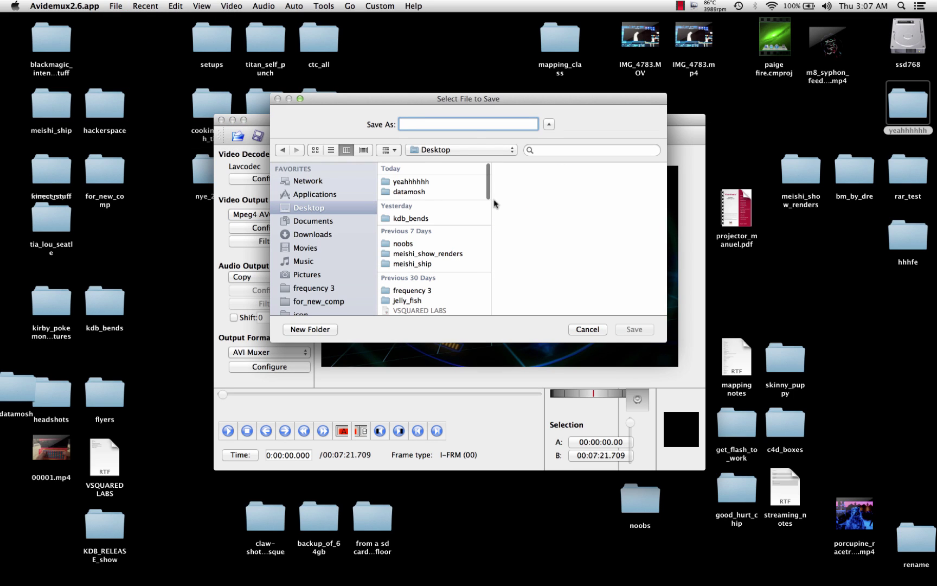
pyautogui.write('000000yeah')
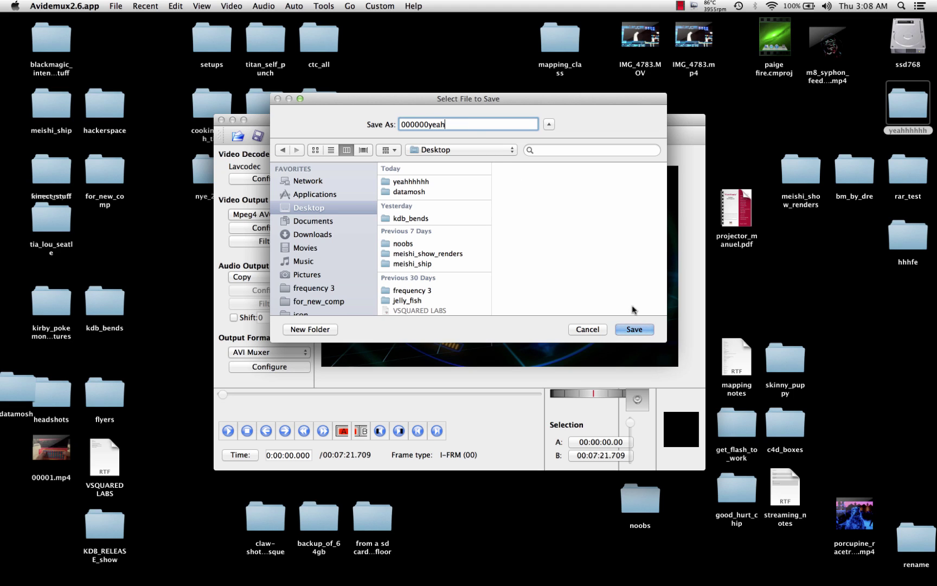
pyautogui.click(632, 329)
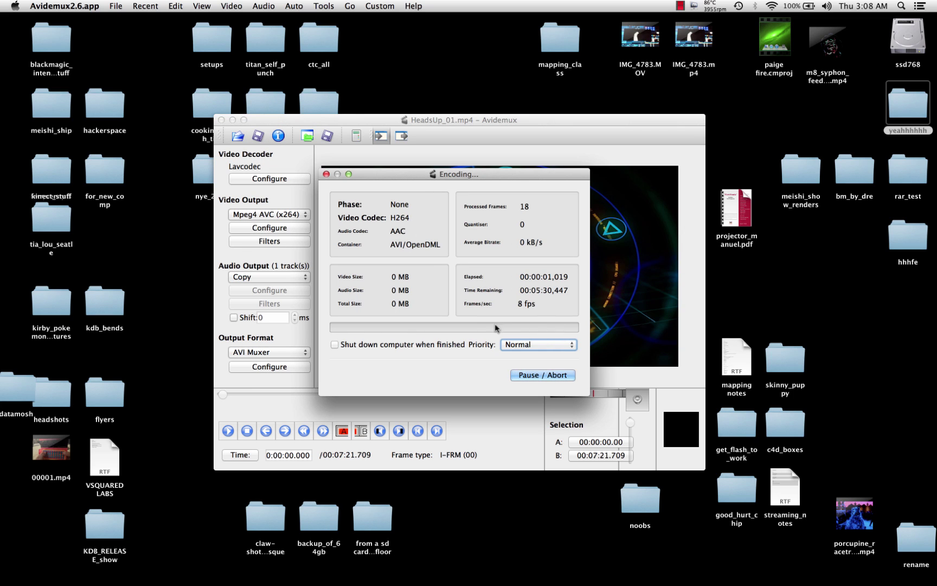
# Step: Keep the 000000yeah.avi encode running while briefly opening and closing System Preferences
pyautogui.moveTo(460, 176); pyautogui.dragTo(470, 112)
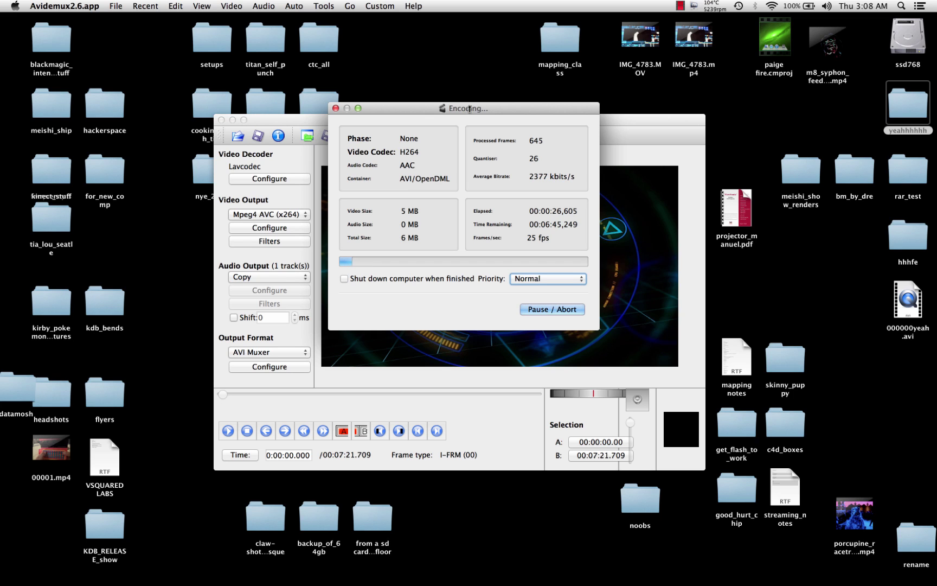
pyautogui.click(15, 7)
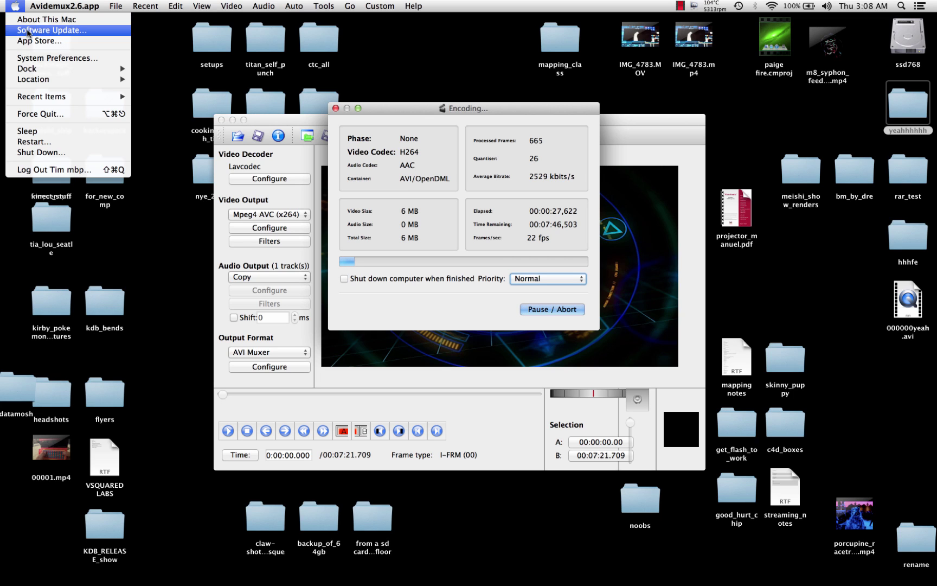
pyautogui.click(39, 57)
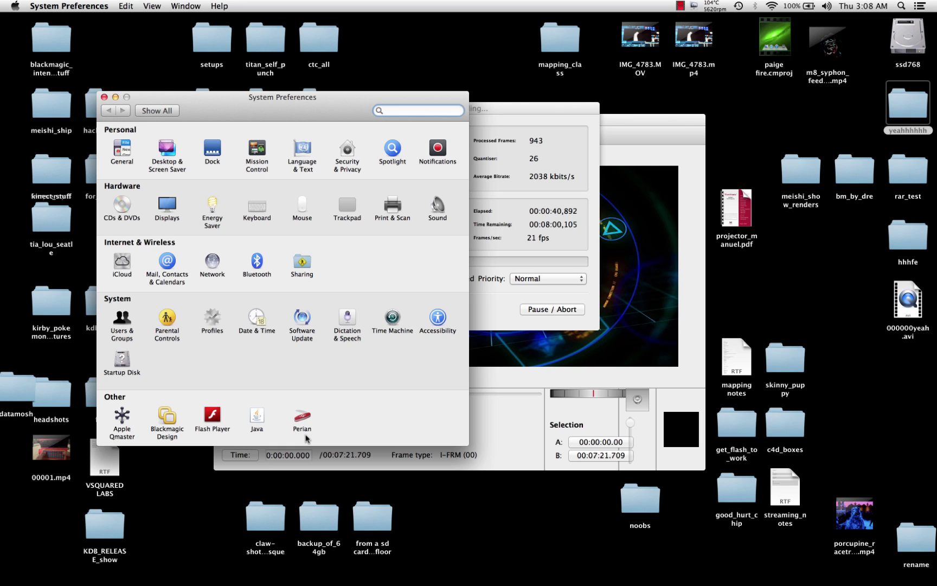
pyautogui.click(105, 97)
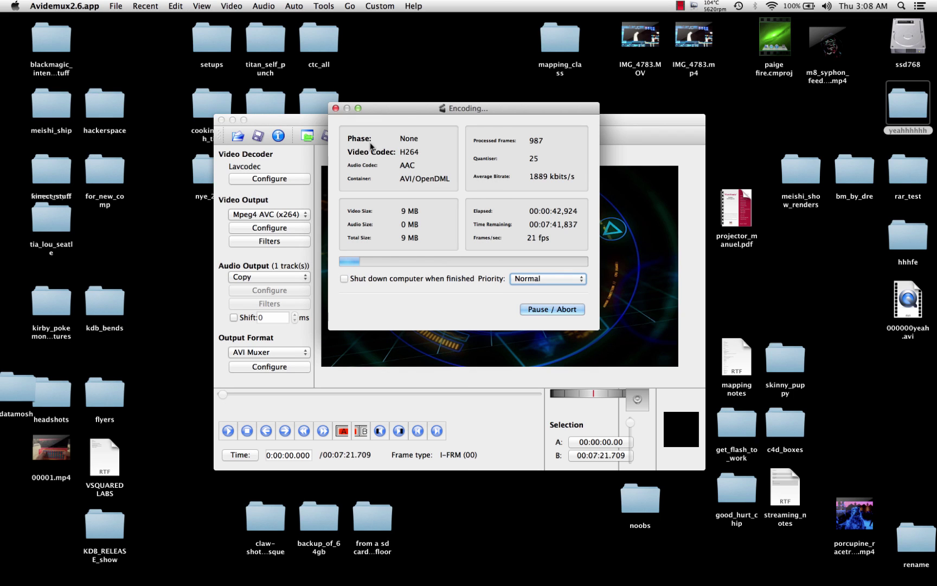
pyautogui.moveTo(424, 114); pyautogui.dragTo(420, 81)
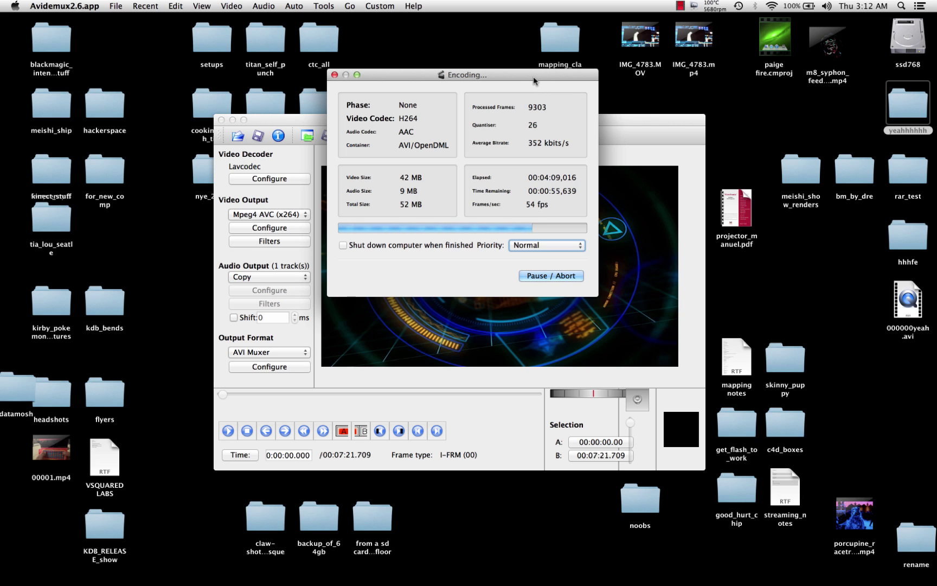
# Step: Force quit Avidemux from the Apple menu and close the Force Quit Applications window
pyautogui.click(16, 6)
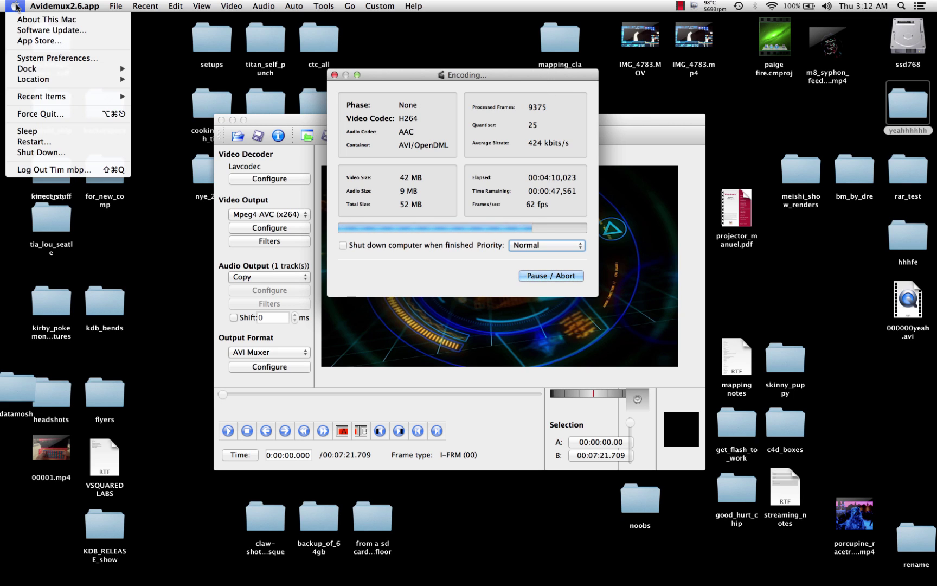
pyautogui.click(56, 114)
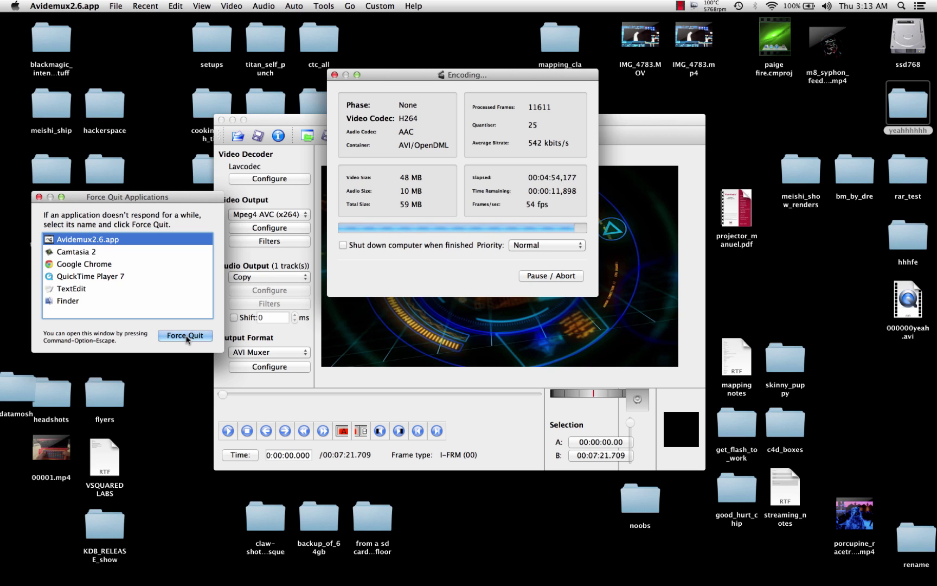
pyautogui.click(186, 337)
pyautogui.click(203, 255)
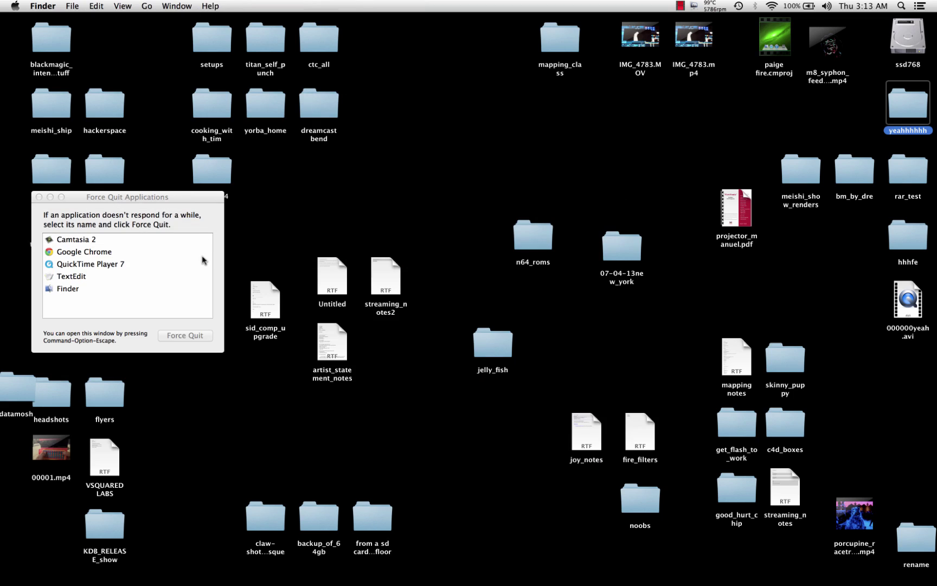
pyautogui.click(184, 202)
pyautogui.click(39, 197)
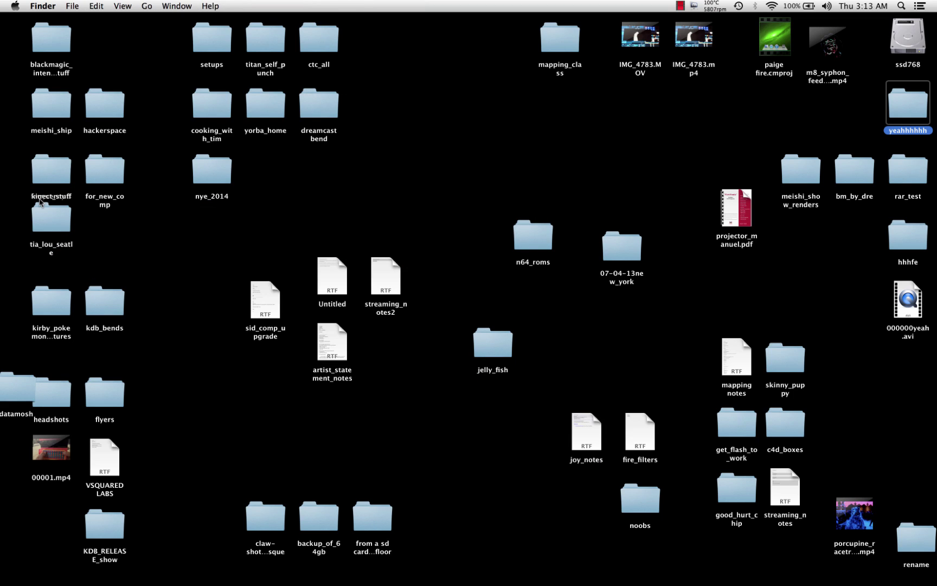
pyautogui.click(908, 304)
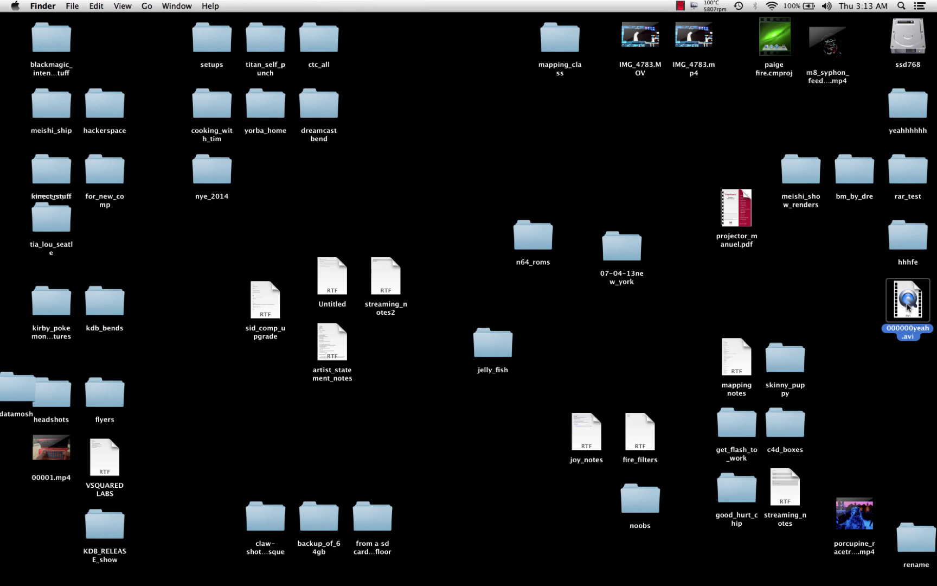
pyautogui.press('space')
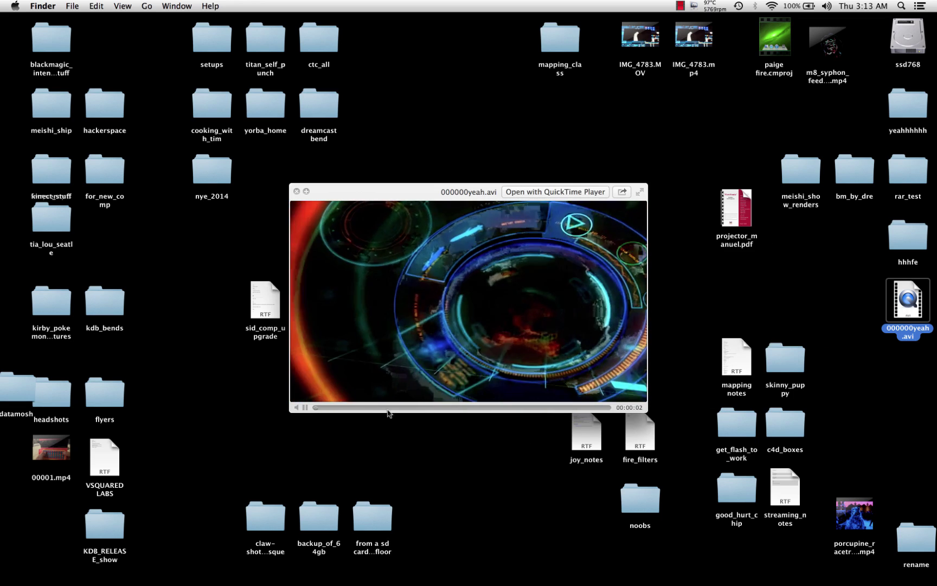
pyautogui.moveTo(347, 410); pyautogui.dragTo(513, 410)
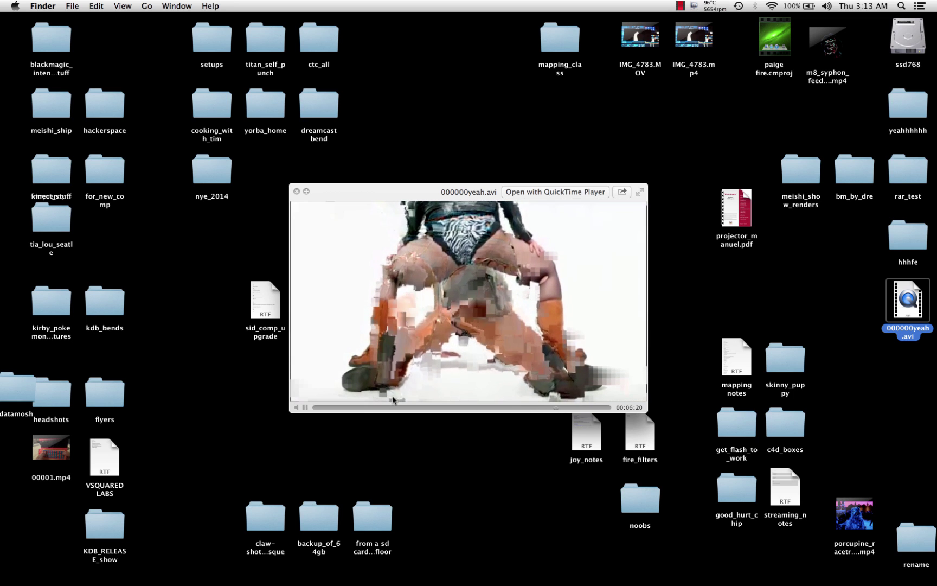
pyautogui.moveTo(370, 409); pyautogui.dragTo(332, 409)
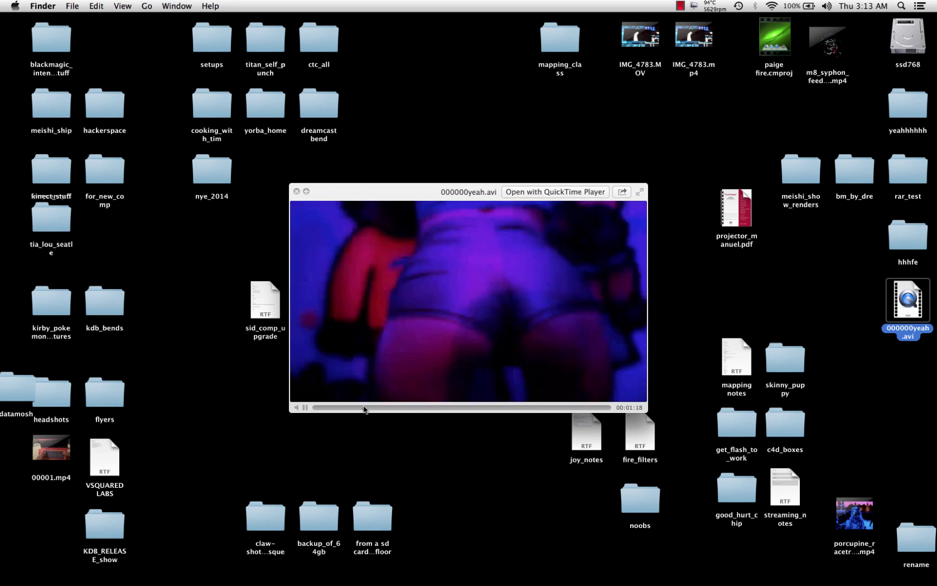
pyautogui.press('XF86AudioMute')
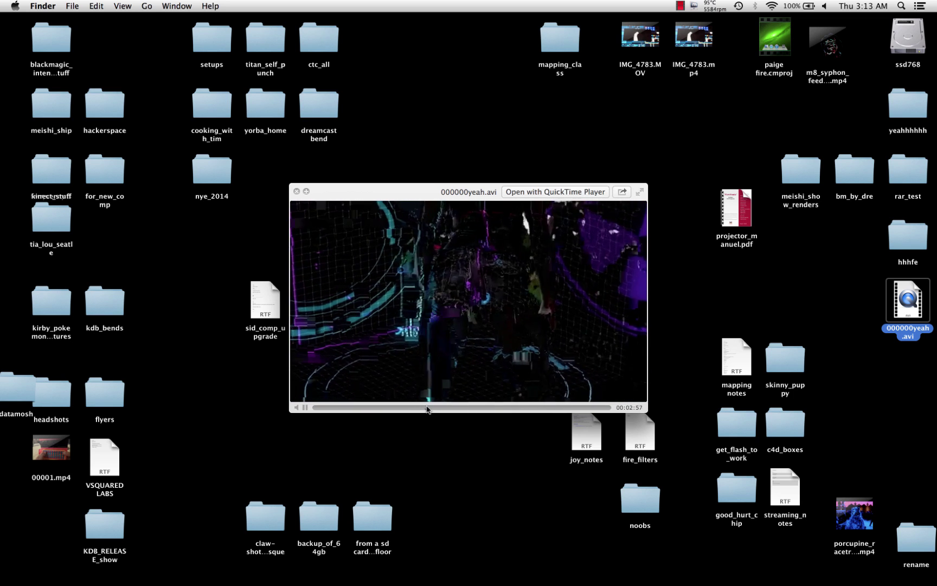
pyautogui.click(427, 408)
pyautogui.click(476, 407)
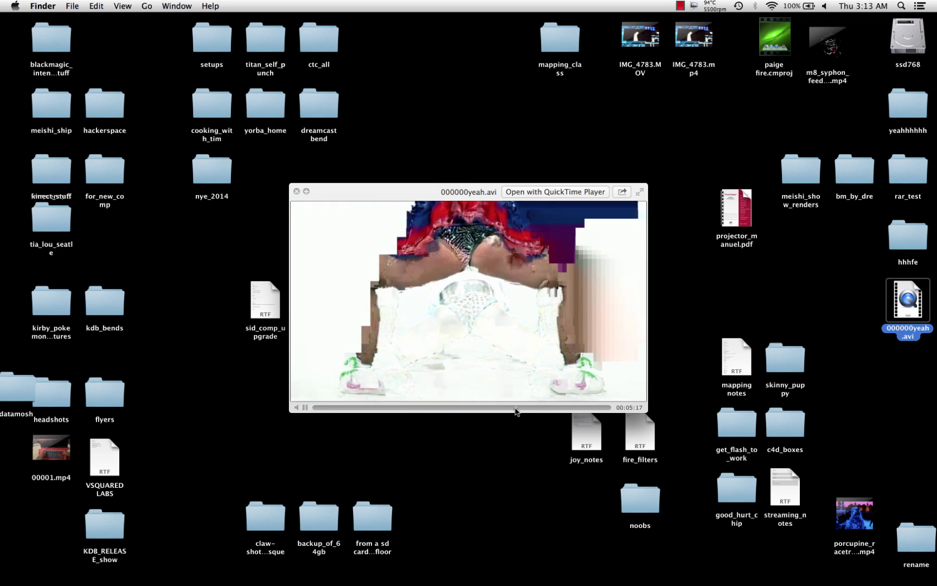
pyautogui.moveTo(417, 412); pyautogui.dragTo(360, 411)
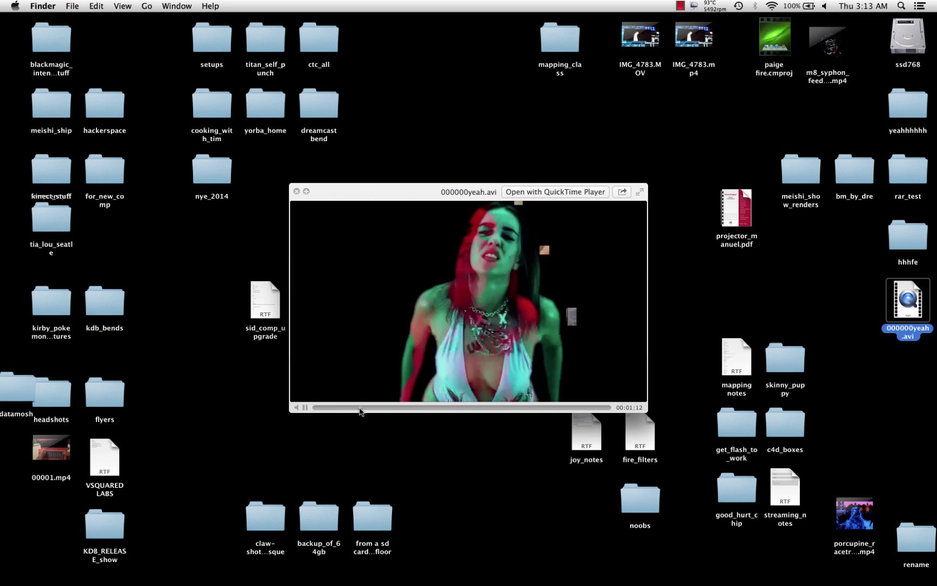
pyautogui.moveTo(472, 406); pyautogui.dragTo(562, 411)
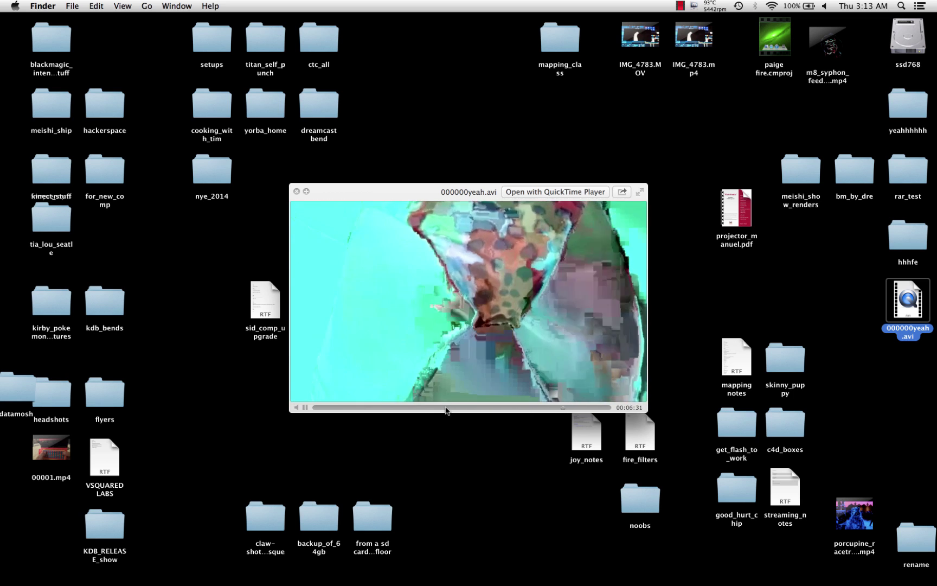
pyautogui.moveTo(446, 411); pyautogui.dragTo(450, 411)
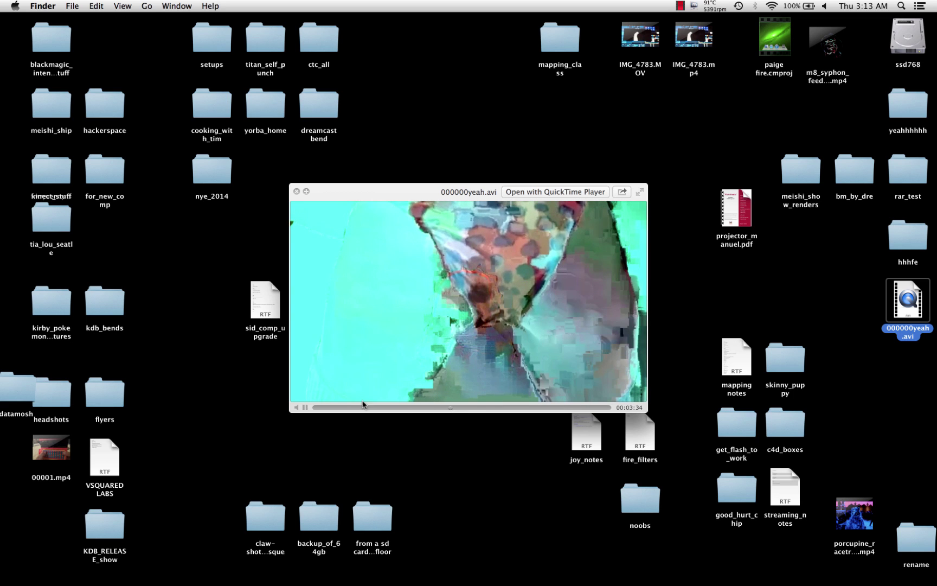
pyautogui.moveTo(340, 411); pyautogui.dragTo(404, 410)
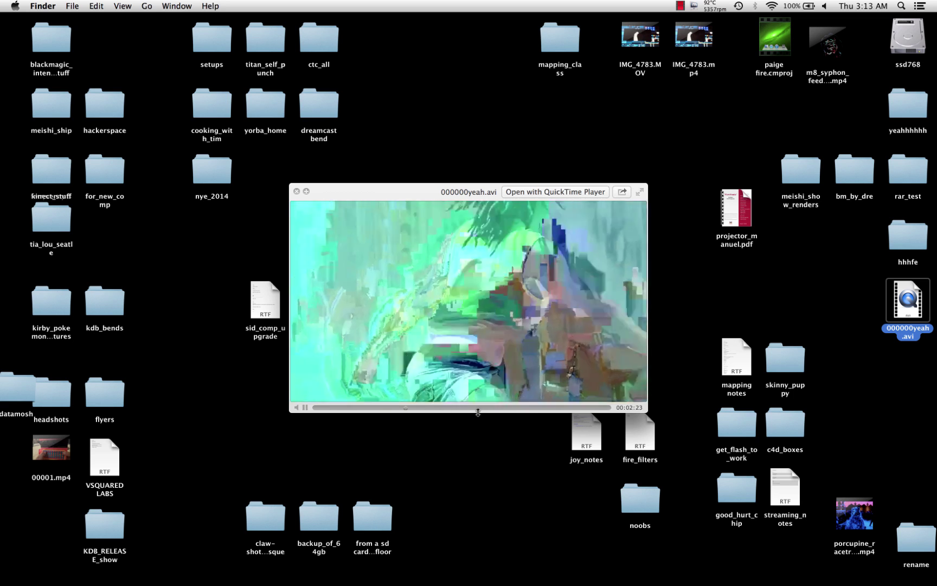
pyautogui.click(503, 407)
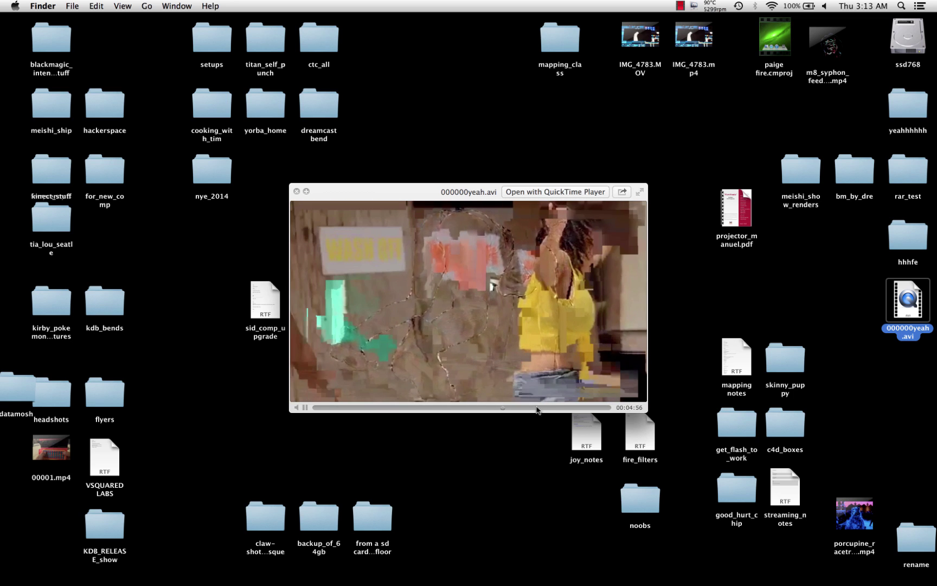
pyautogui.click(570, 407)
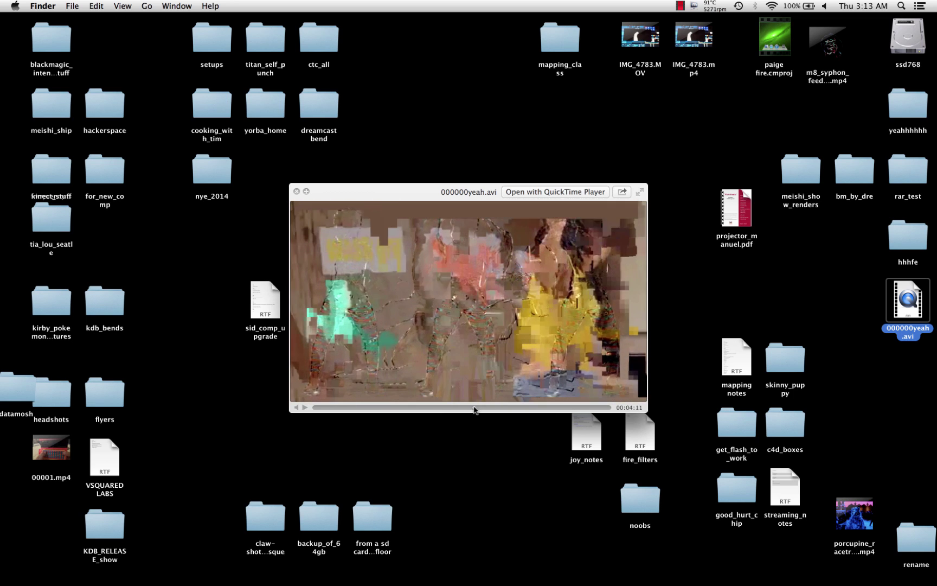
pyautogui.click(475, 408)
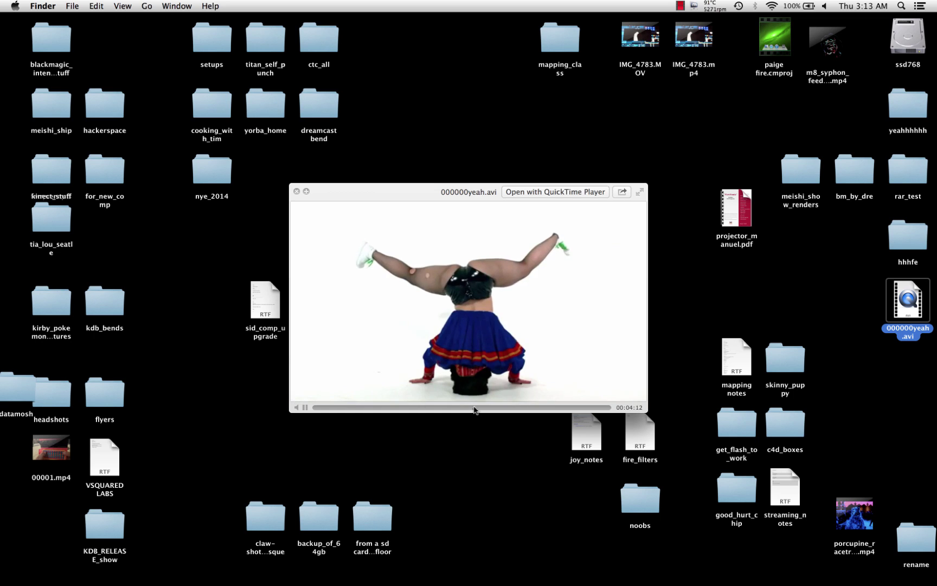
pyautogui.press('space')
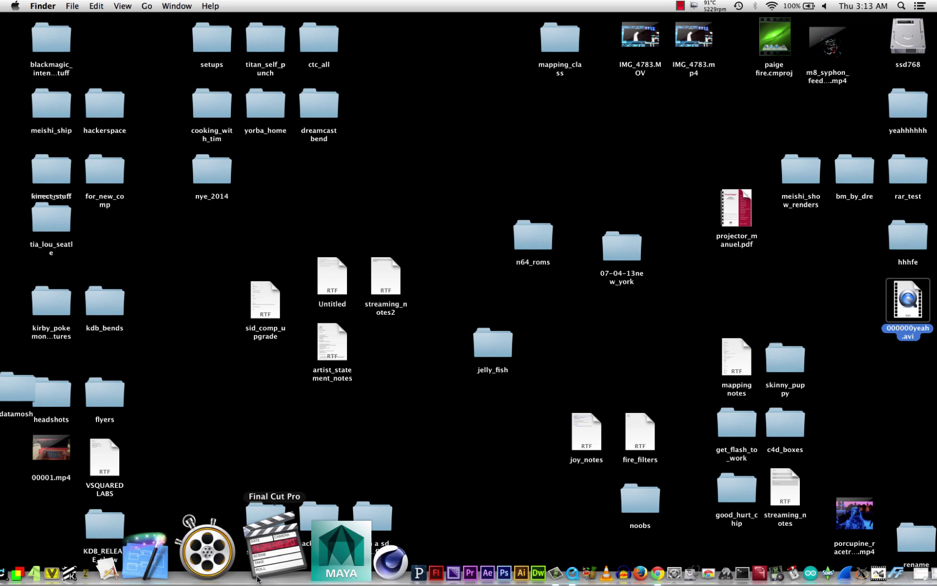
# Step: Launch Modul8, load 000000yeah.avi into the first media slot, and preview it on OUT
pyautogui.click(70, 561)
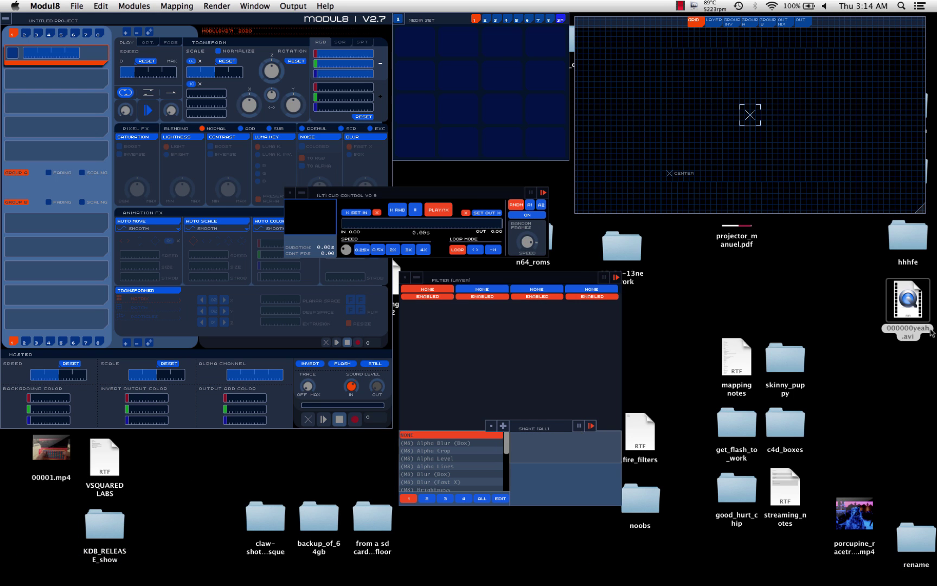
pyautogui.moveTo(905, 314); pyautogui.dragTo(417, 46)
pyautogui.click(425, 50)
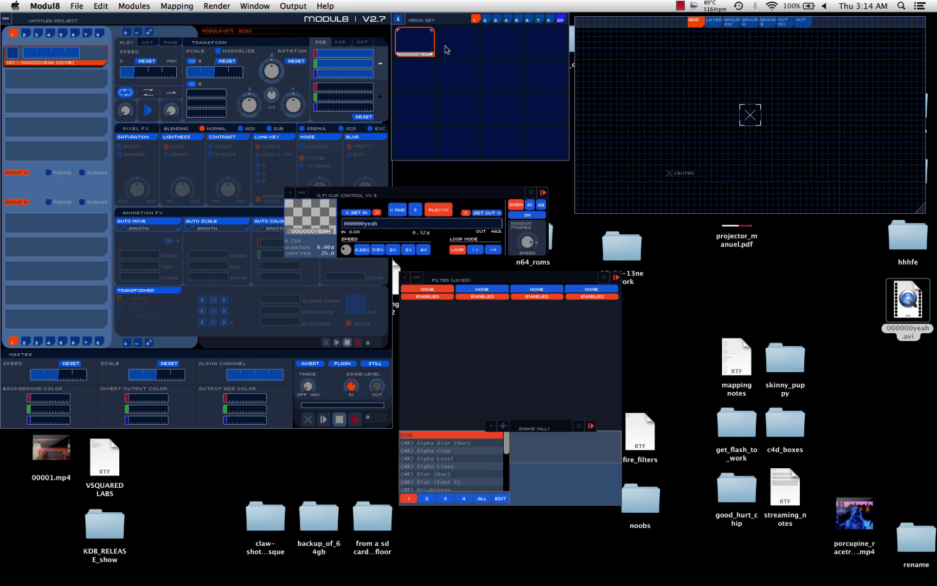
pyautogui.click(807, 20)
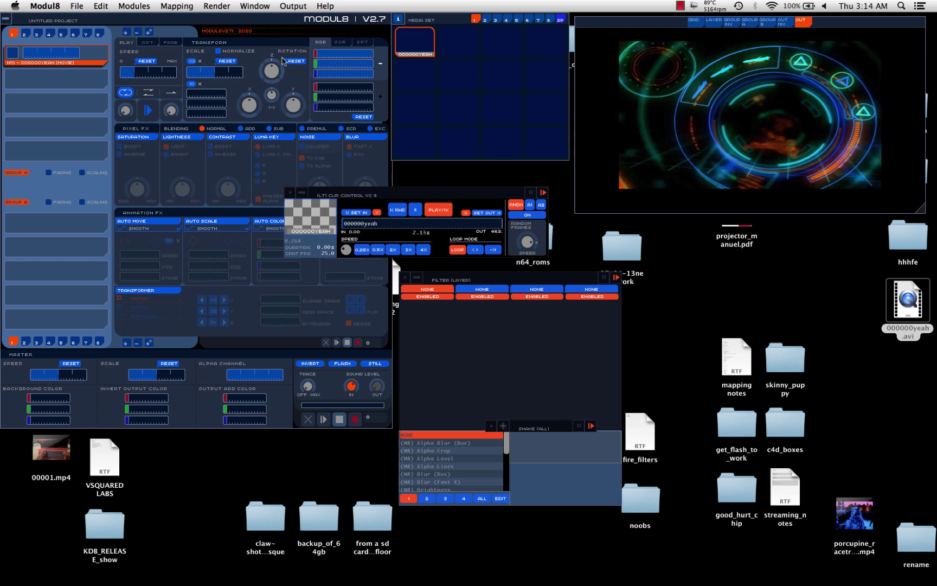
pyautogui.click(229, 74)
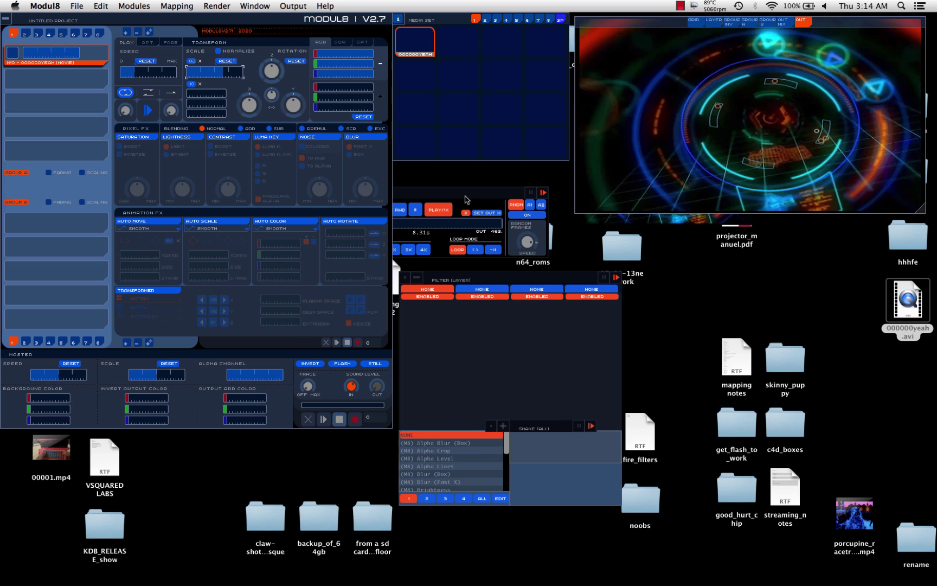
pyautogui.click(460, 200)
pyautogui.moveTo(459, 200); pyautogui.dragTo(449, 228)
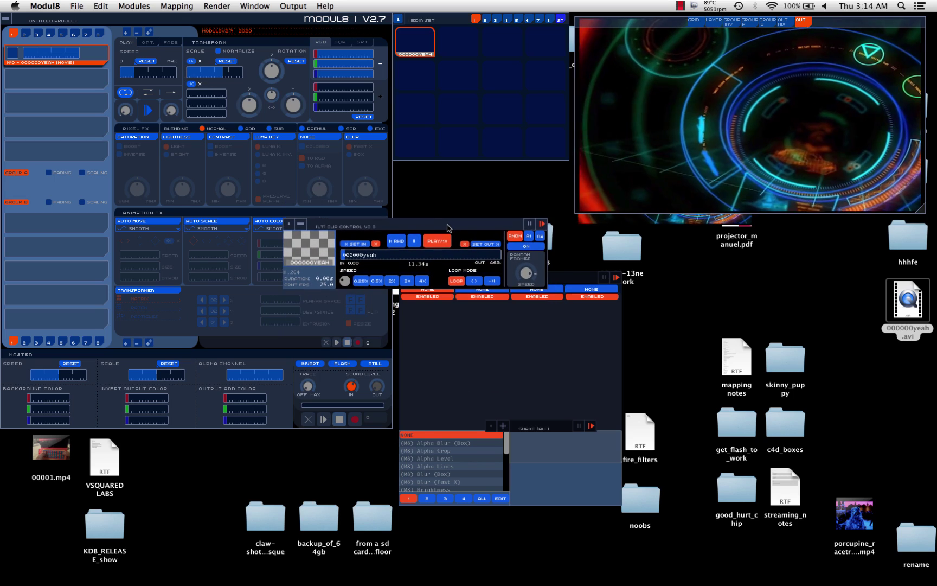
# Step: Scrub later into the clip and enable Lightness and Contrast, switching Saturation off
pyautogui.click(366, 258)
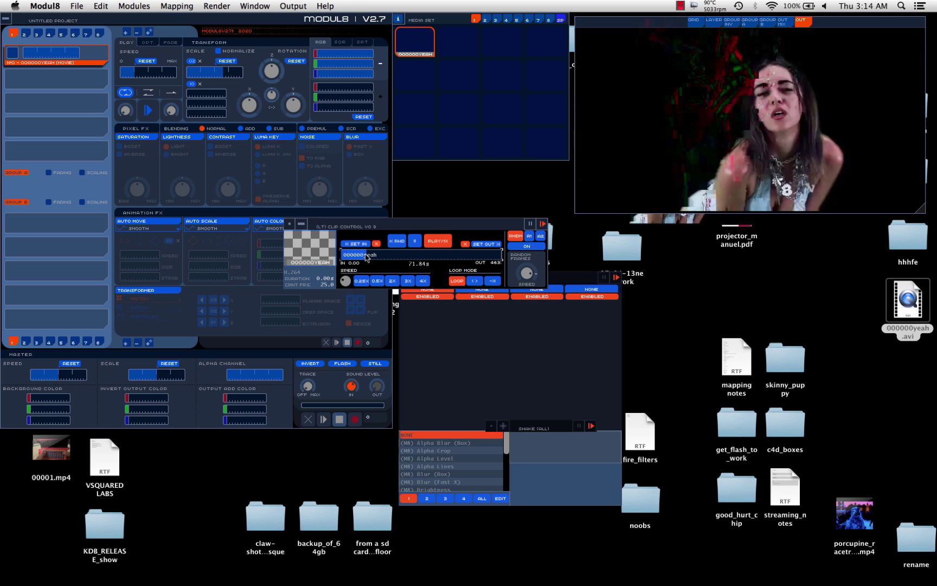
pyautogui.click(400, 258)
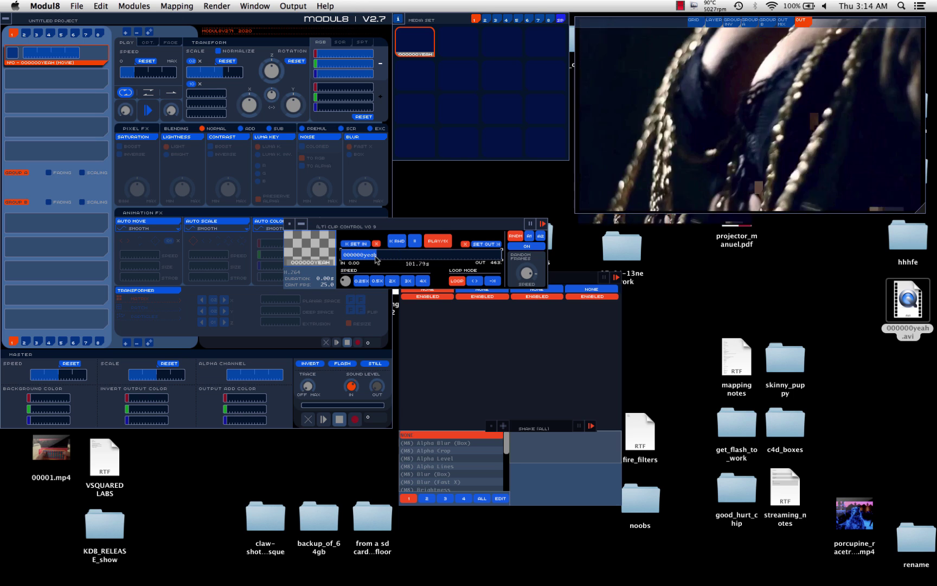
pyautogui.click(145, 138)
pyautogui.click(178, 139)
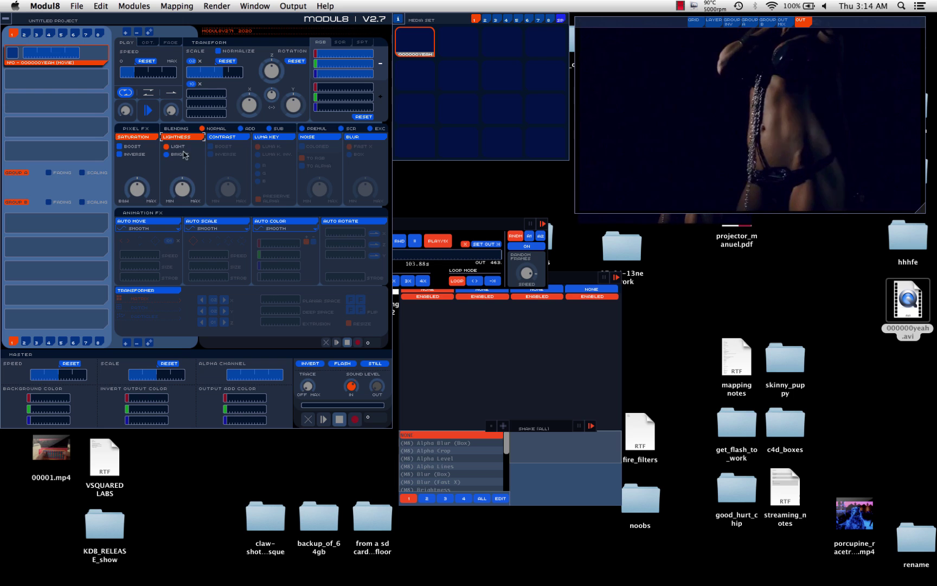
pyautogui.click(182, 188)
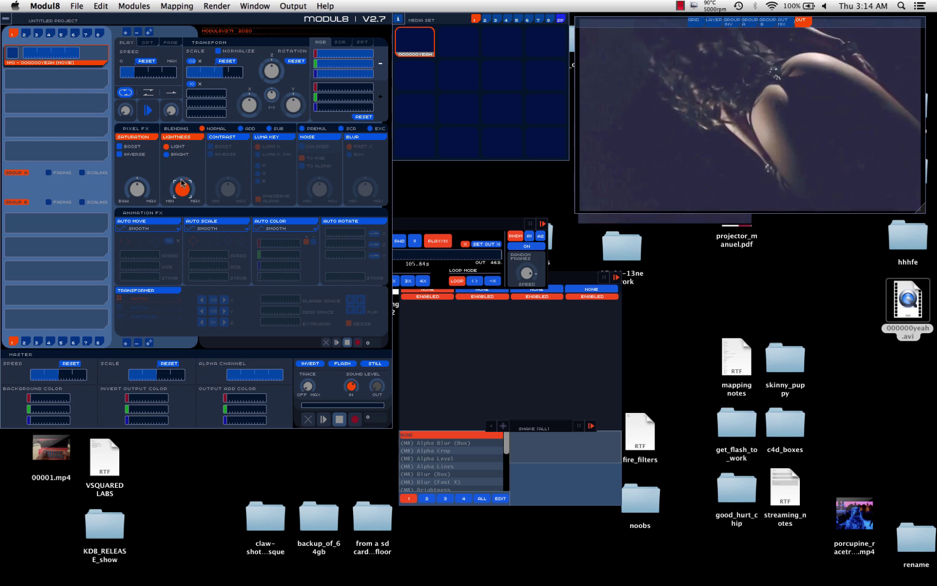
pyautogui.click(132, 137)
pyautogui.click(220, 137)
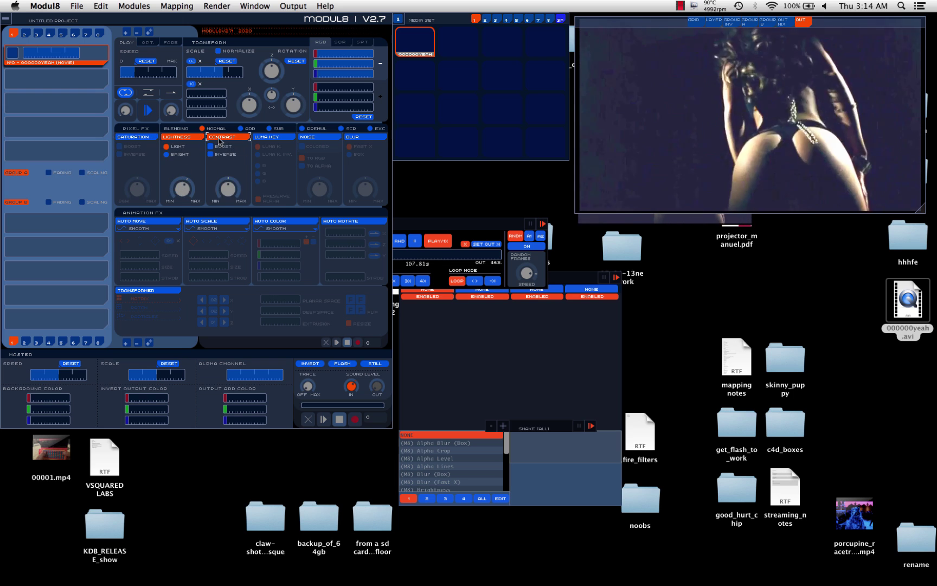
pyautogui.click(232, 189)
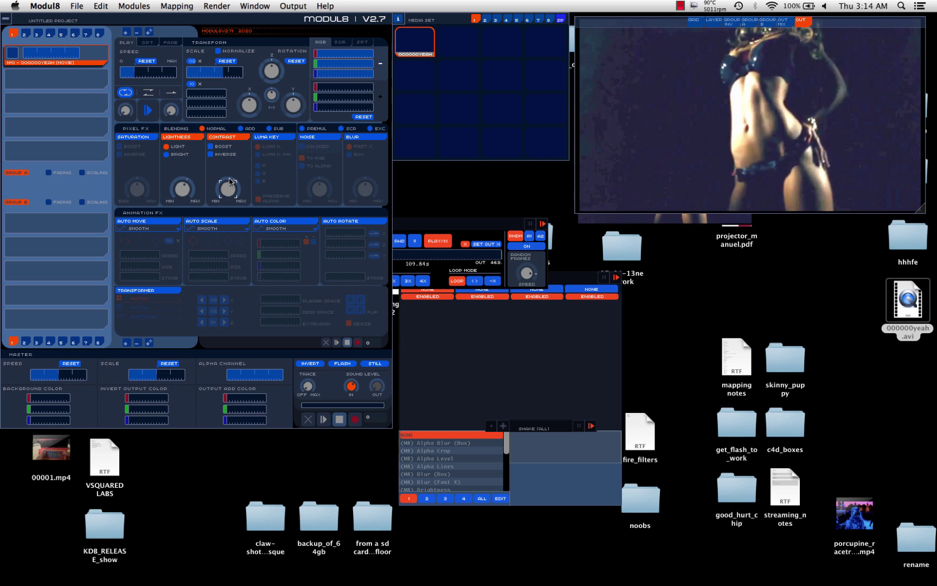
# Step: Move the Clip Control panel aside and scrub the 000000yeah clip far ahead and back
pyautogui.moveTo(434, 228); pyautogui.dragTo(609, 239)
pyautogui.click(620, 267)
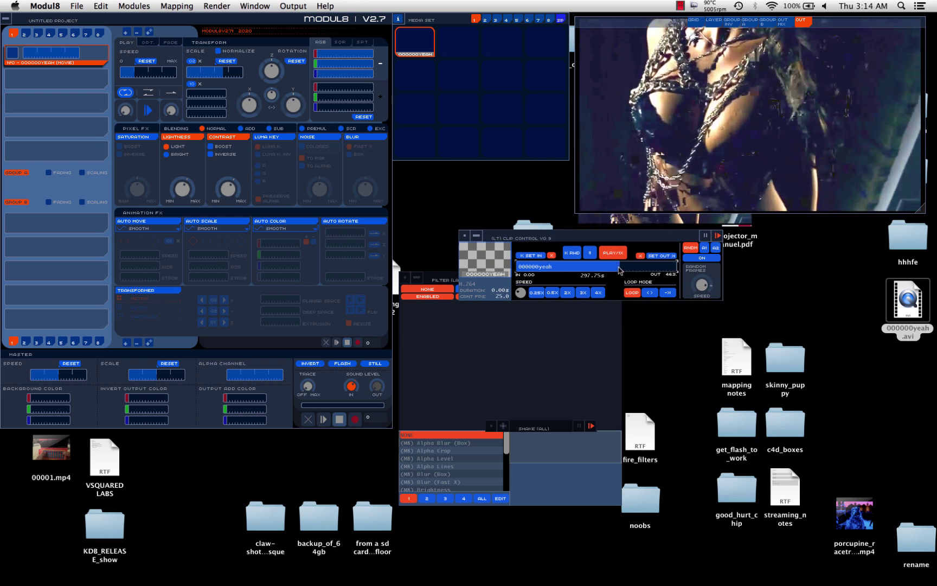
pyautogui.click(590, 267)
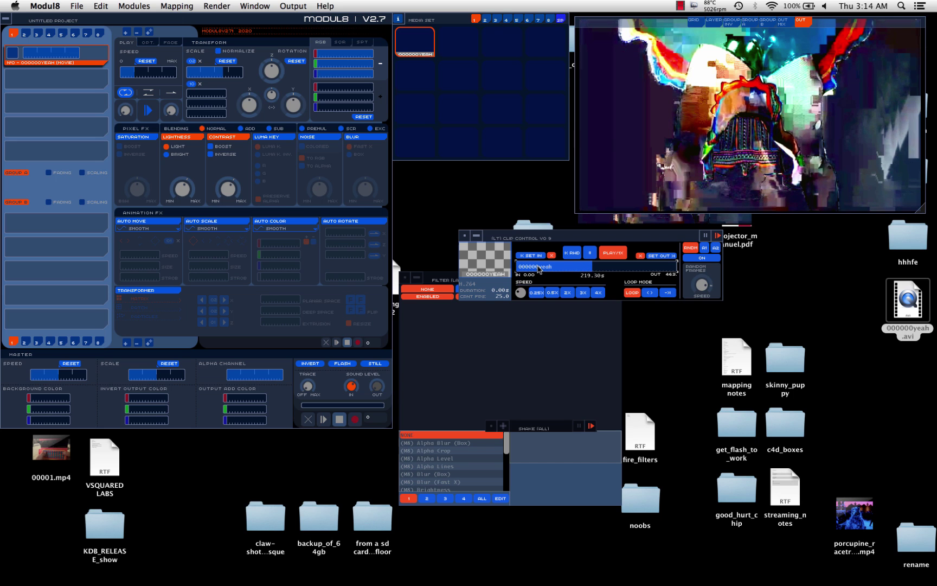
pyautogui.moveTo(539, 268); pyautogui.dragTo(630, 273)
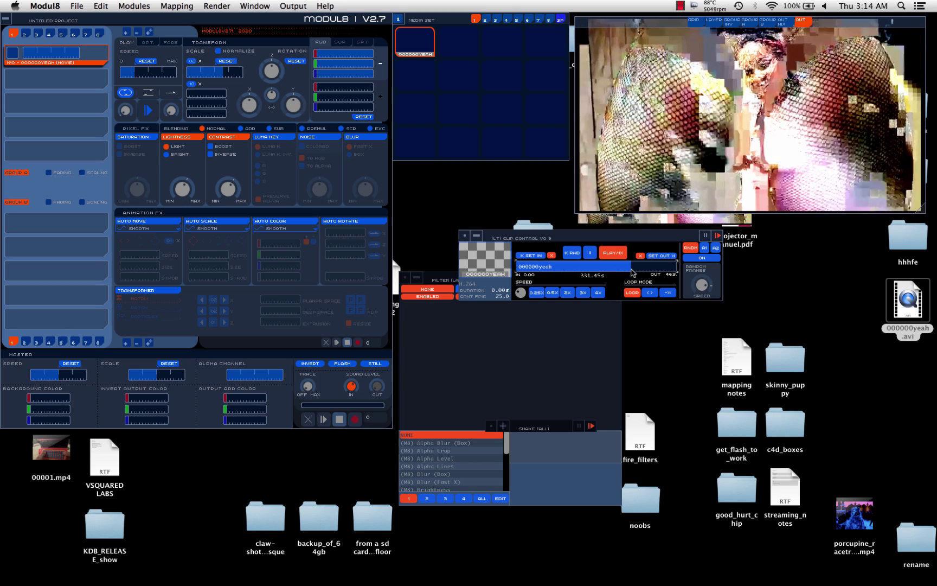
# Step: Drag the two AVI renders from the datamosh folder into Modul8's Media Set, then minimize the folder
pyautogui.moveTo(916, 575)
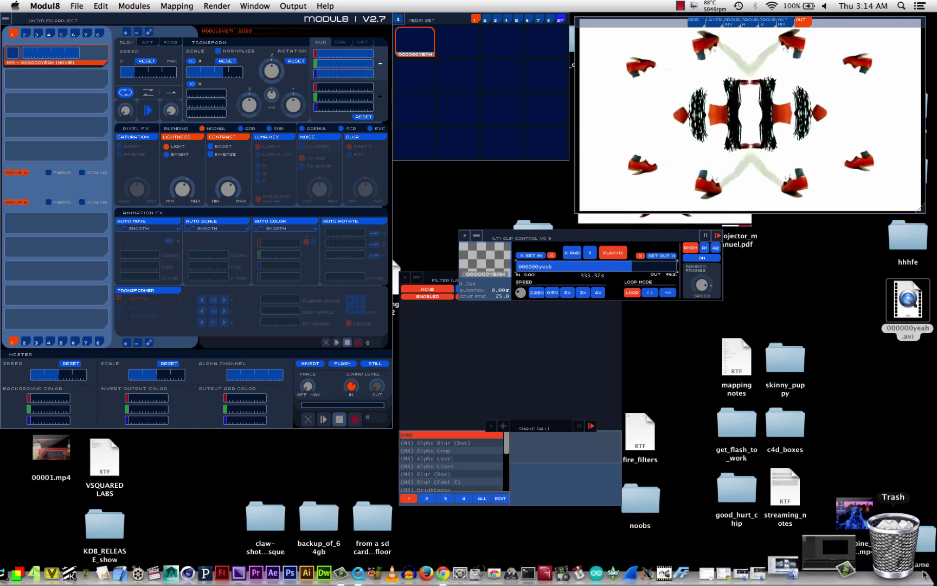
pyautogui.click(876, 548)
pyautogui.moveTo(766, 502); pyautogui.dragTo(492, 47)
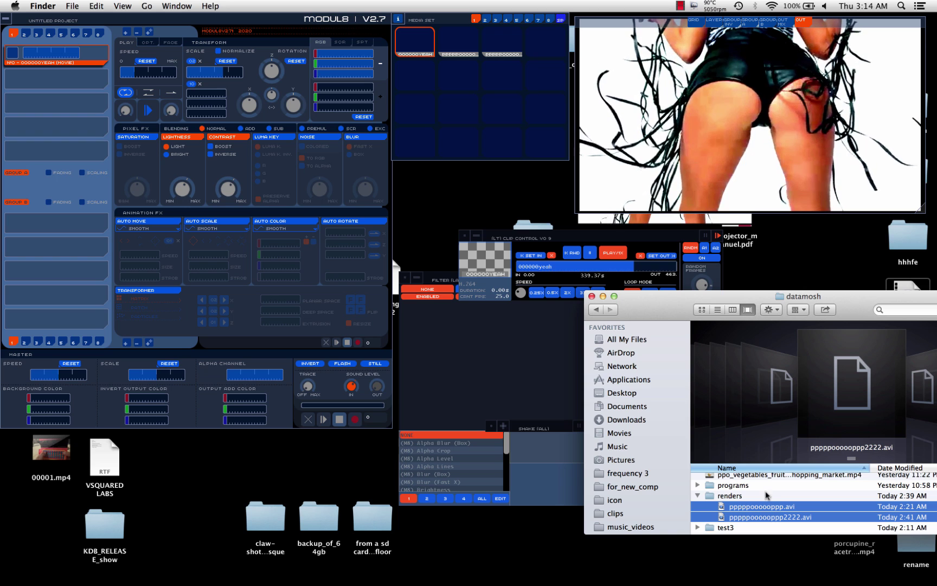
pyautogui.scroll(3, 766, 497)
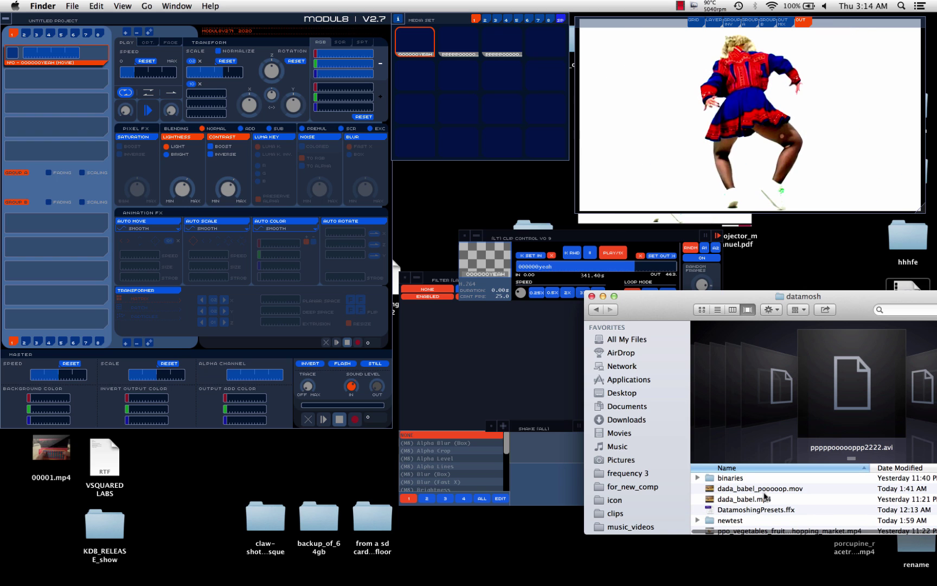
pyautogui.click(602, 296)
# Step: Scrub media slot 2's clip to about 40, 127, 98 and 61 seconds, then load slot 3
pyautogui.click(464, 47)
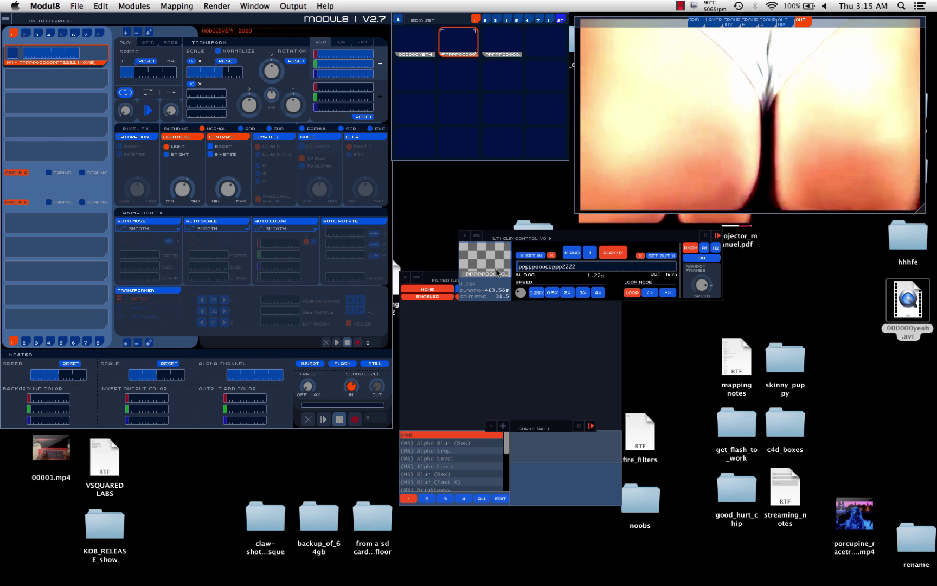
pyautogui.click(554, 268)
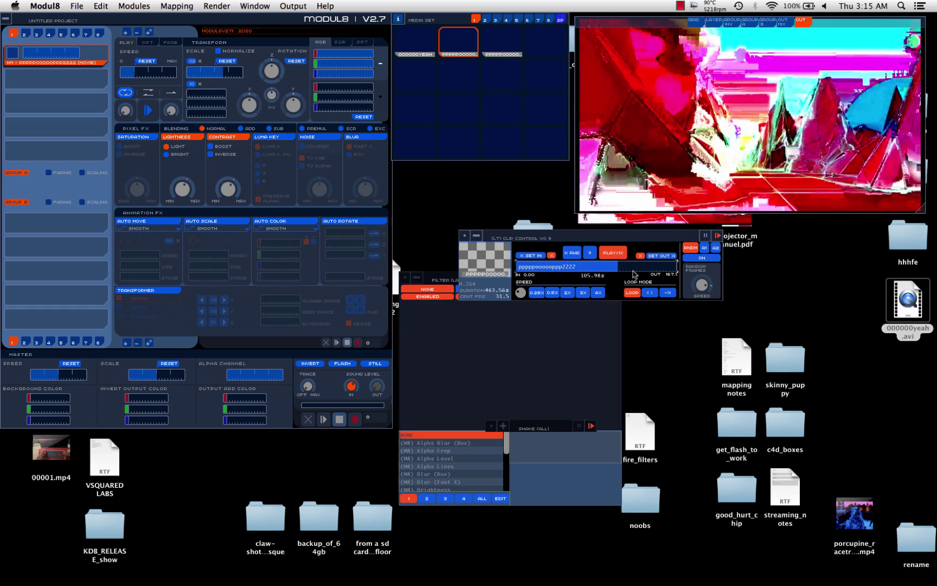
pyautogui.click(636, 271)
pyautogui.moveTo(637, 272); pyautogui.dragTo(612, 273)
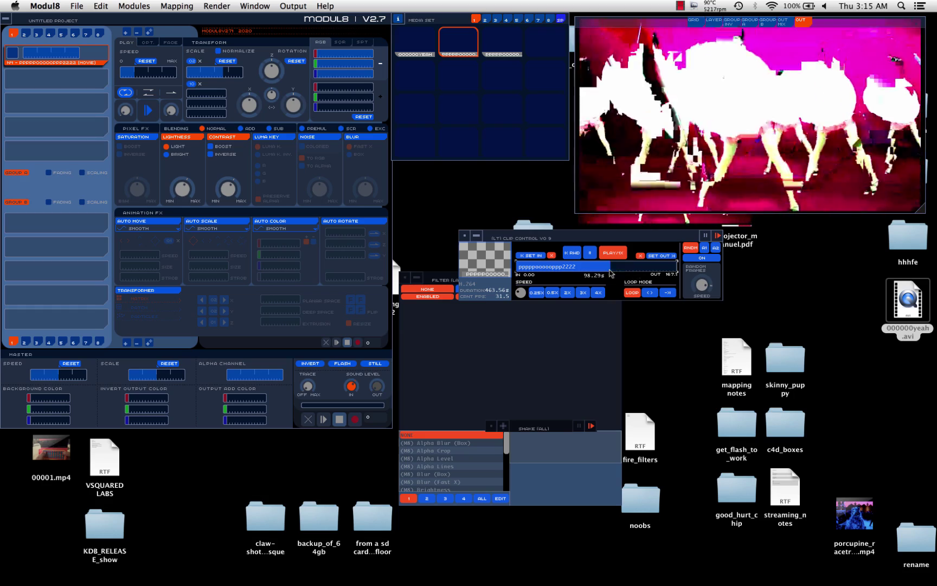
pyautogui.click(575, 271)
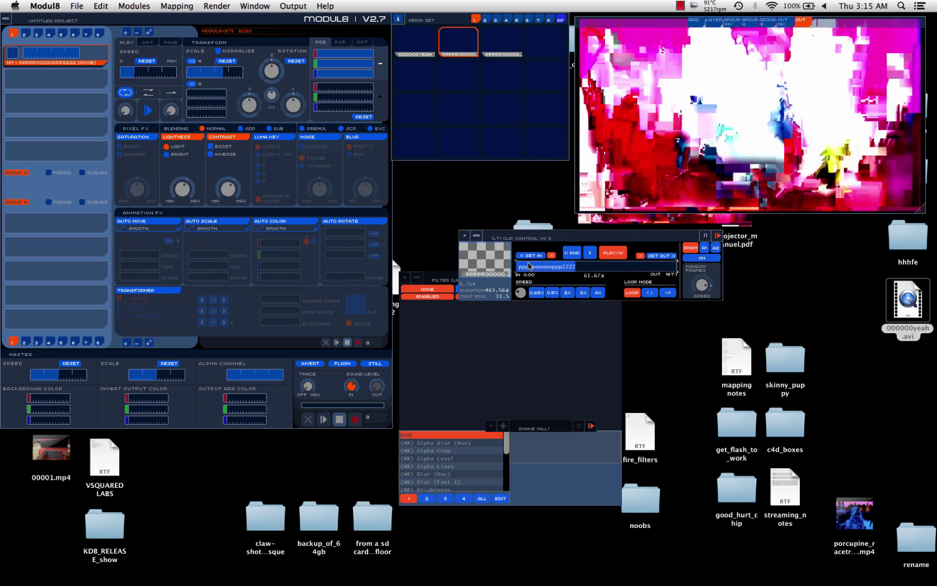
pyautogui.press('3')
pyautogui.click(610, 269)
# Step: Scrub the third clip to about 40, 15, 46, 42 and 5 seconds
pyautogui.click(635, 265)
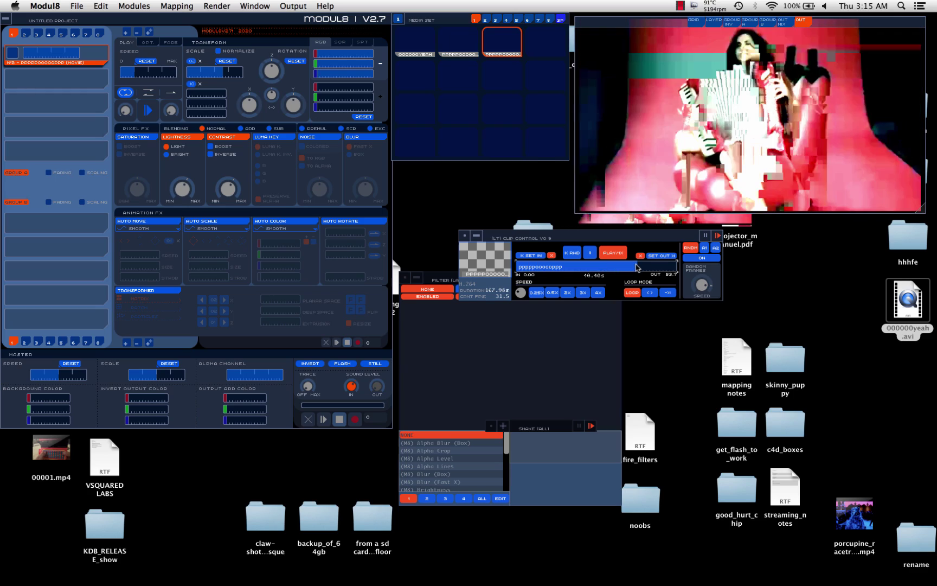
pyautogui.moveTo(580, 271); pyautogui.dragTo(555, 270)
pyautogui.moveTo(624, 271); pyautogui.dragTo(654, 269)
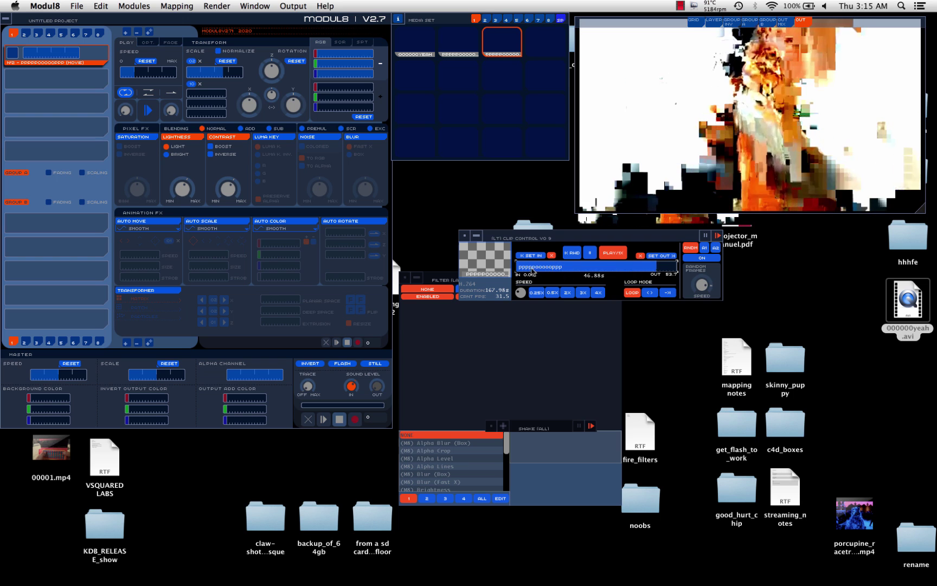
pyautogui.click(526, 269)
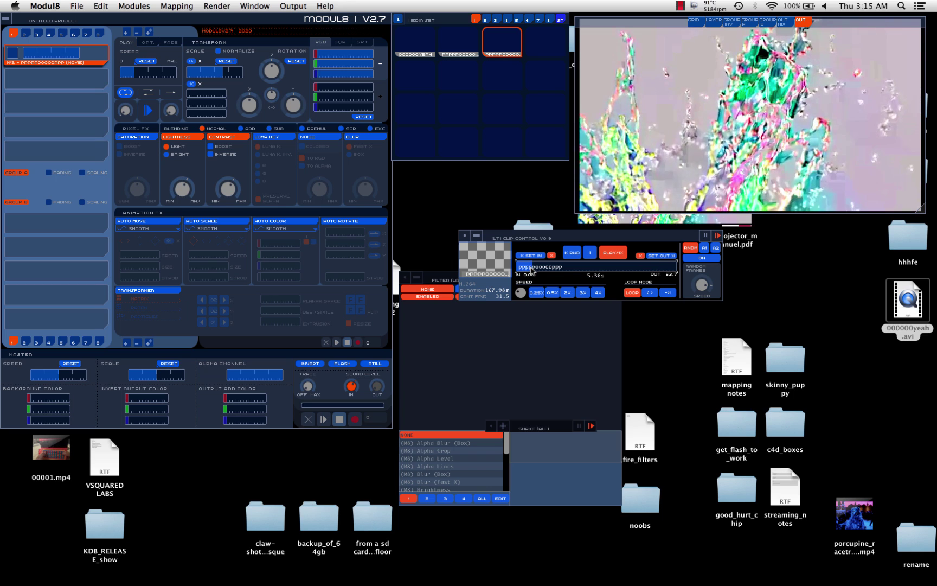
pyautogui.moveTo(519, 270)
pyautogui.mouseDown()
pyautogui.moveTo(644, 270)
pyautogui.moveTo(536, 270)
pyautogui.mouseUp()
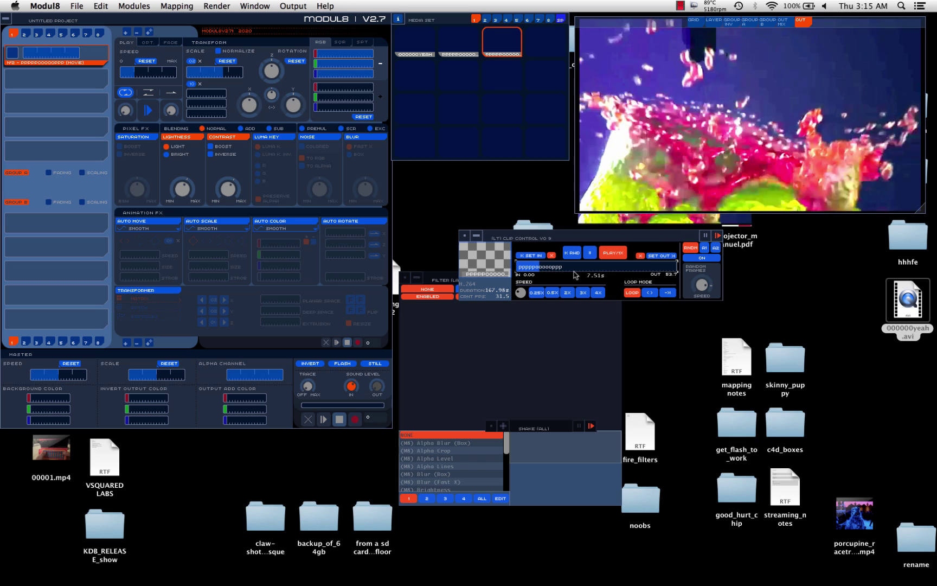
pyautogui.moveTo(618, 271); pyautogui.dragTo(532, 267)
# Step: Reload 000000yeah into the layer and jump to about 306, 107, 30, 14 and 62 seconds
pyautogui.click(429, 53)
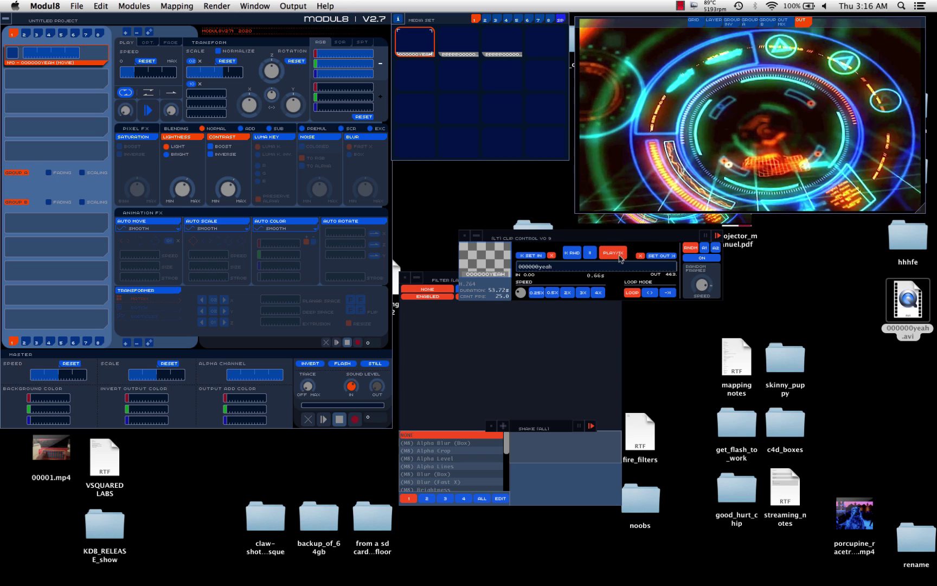
pyautogui.click(625, 268)
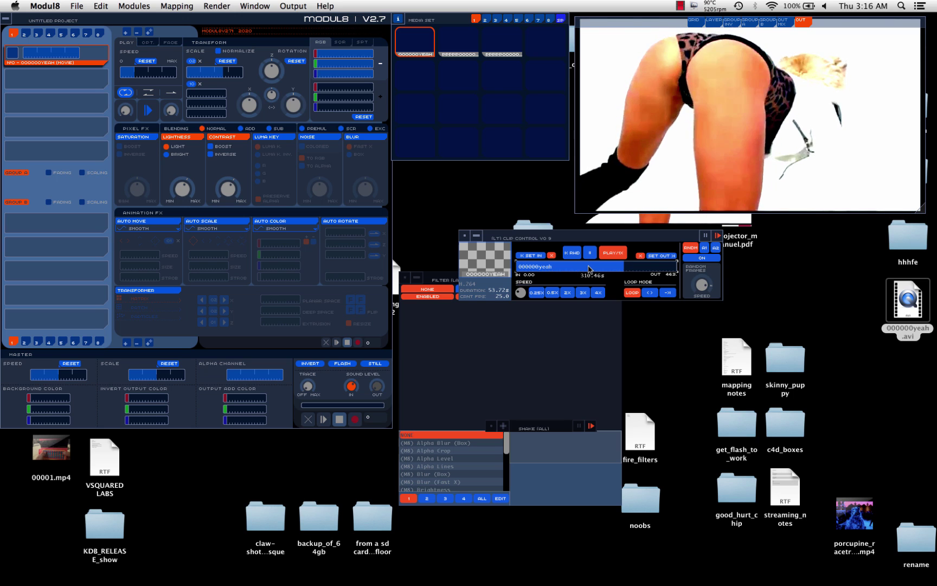
pyautogui.click(624, 268)
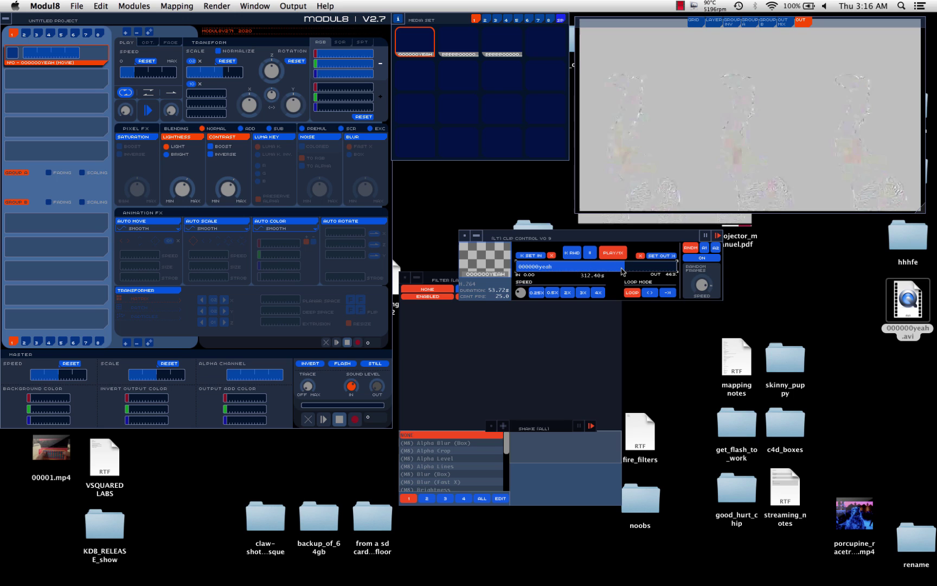
pyautogui.click(553, 268)
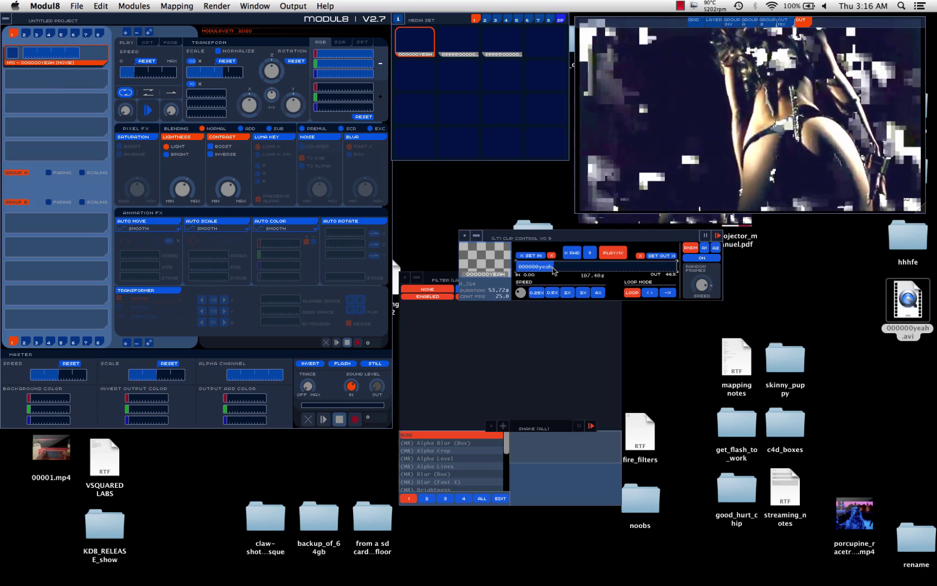
pyautogui.click(527, 268)
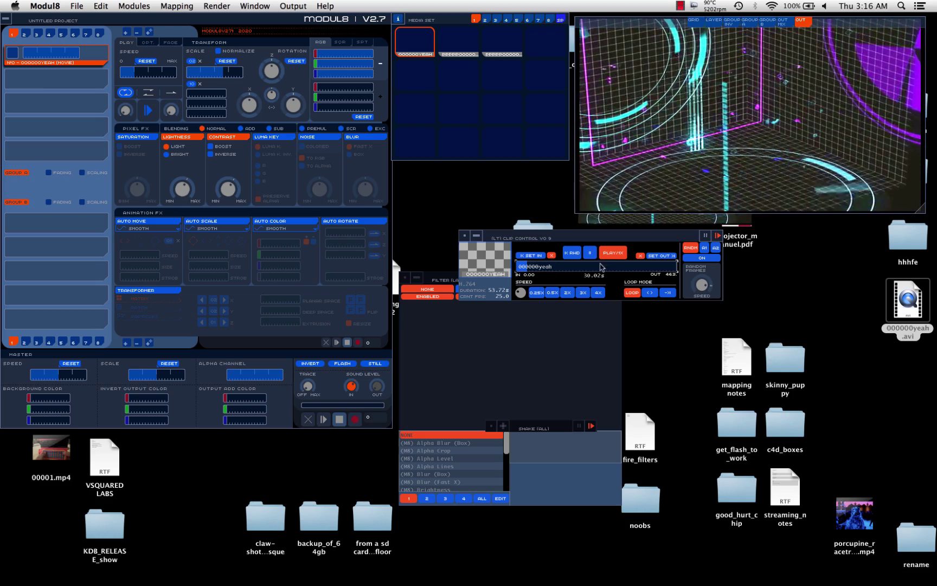
pyautogui.click(522, 268)
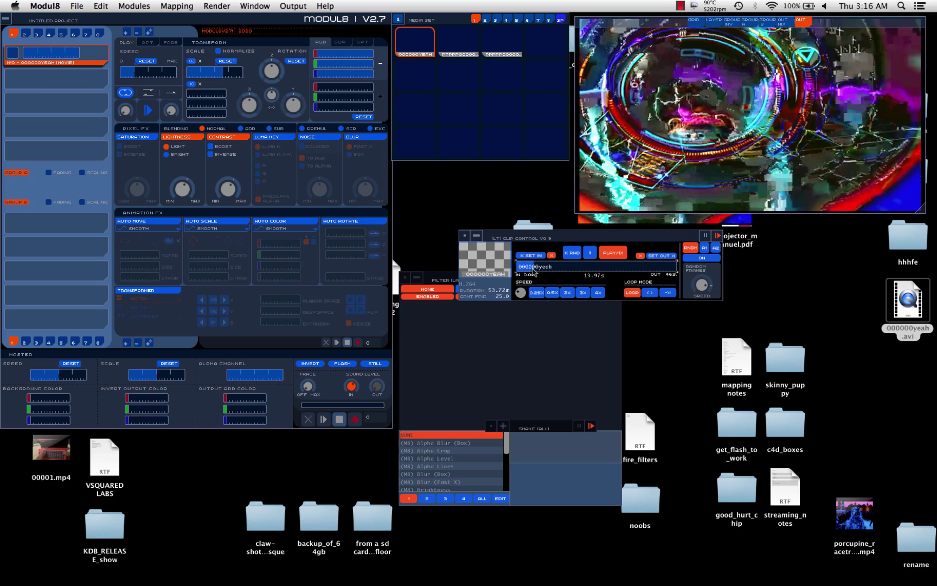
pyautogui.click(537, 268)
# Step: Toggle Contrast off and back on, and disable the Lightness effect
pyautogui.click(225, 138)
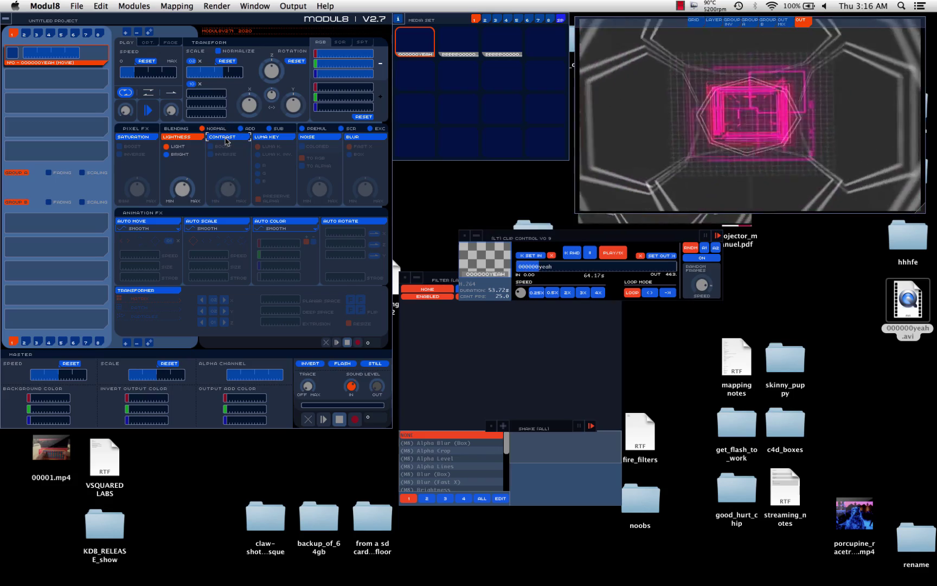
pyautogui.click(198, 137)
pyautogui.click(220, 138)
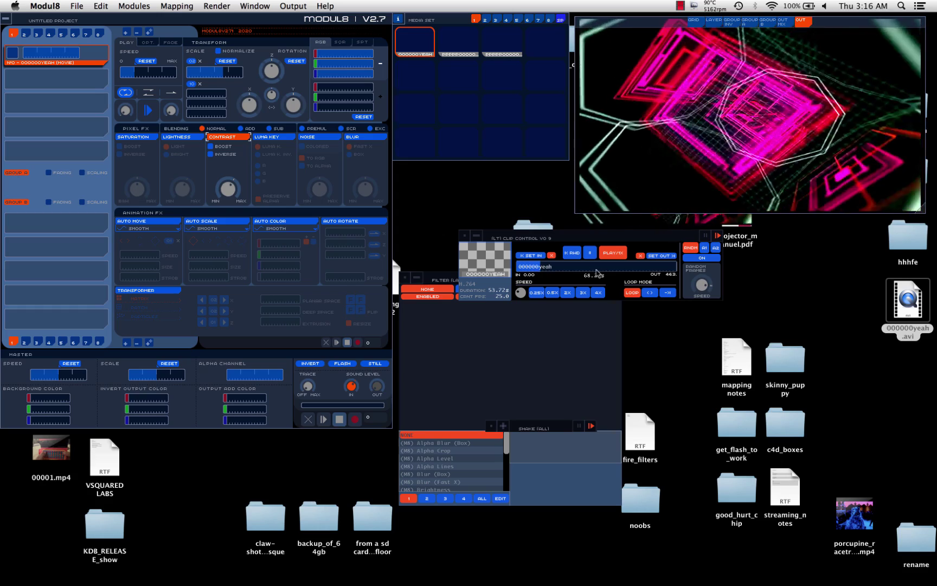
# Step: Jump through 000000yeah at about 294, 138, 287, 335, 252, 187, 245, 82 and 16 seconds
pyautogui.click(619, 268)
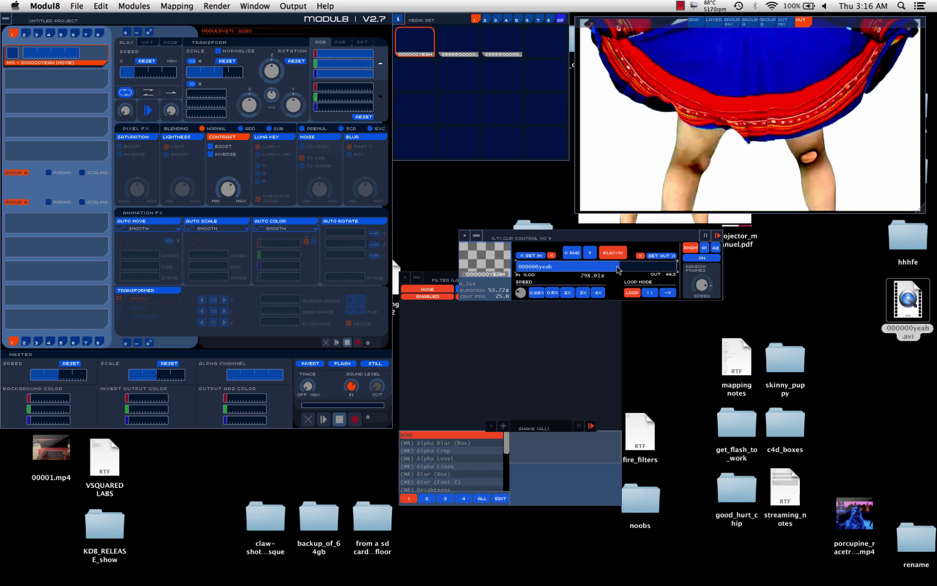
pyautogui.click(564, 266)
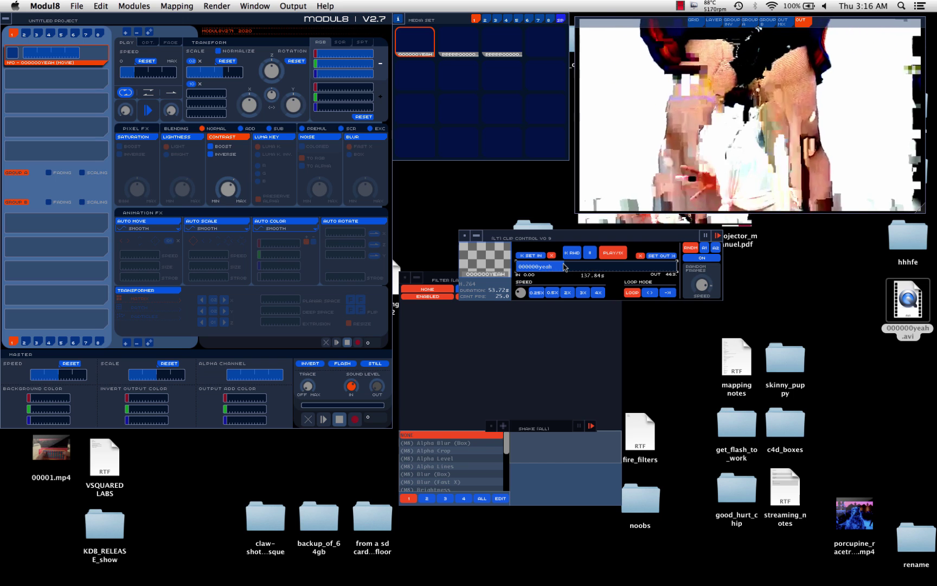
pyautogui.click(615, 268)
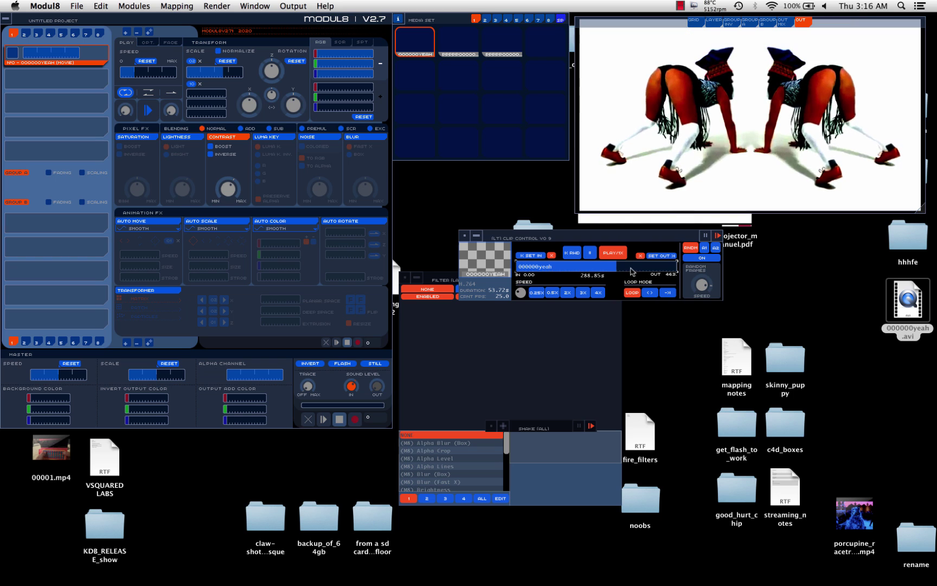
pyautogui.click(632, 271)
pyautogui.click(617, 269)
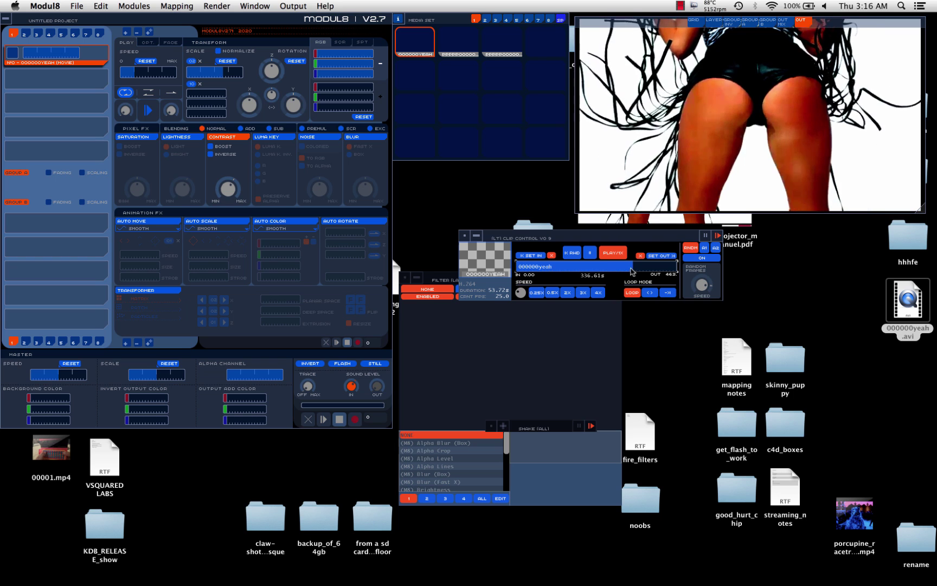
pyautogui.click(605, 269)
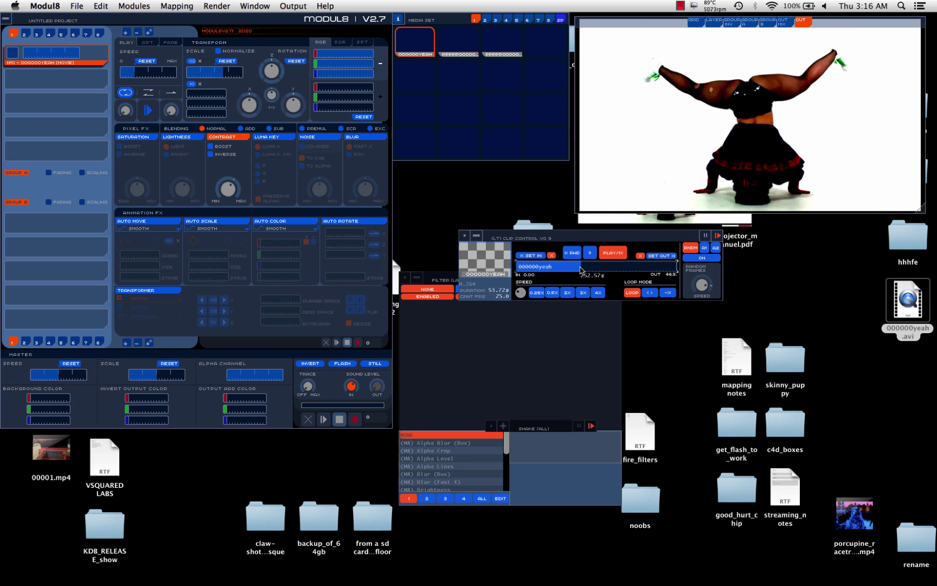
pyautogui.click(581, 268)
pyautogui.click(600, 268)
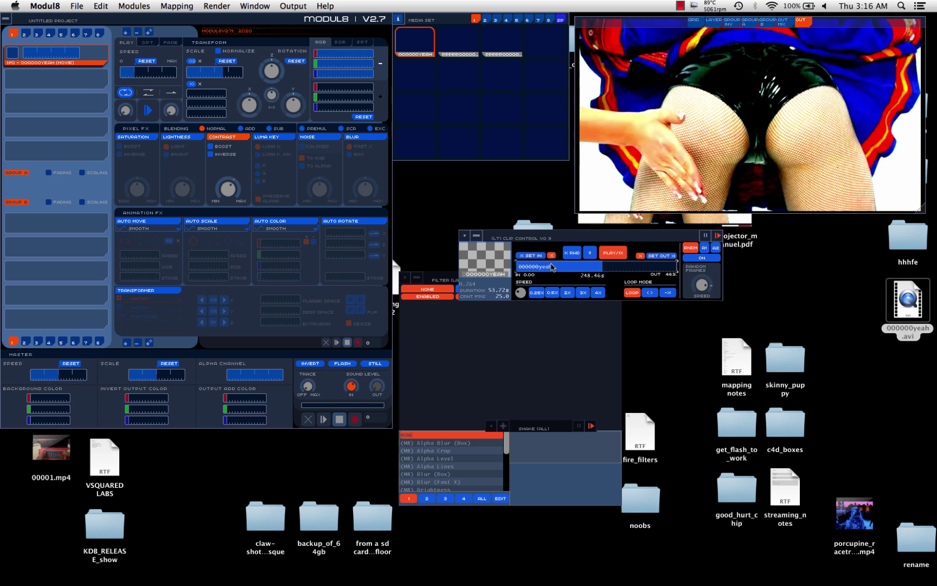
pyautogui.click(545, 269)
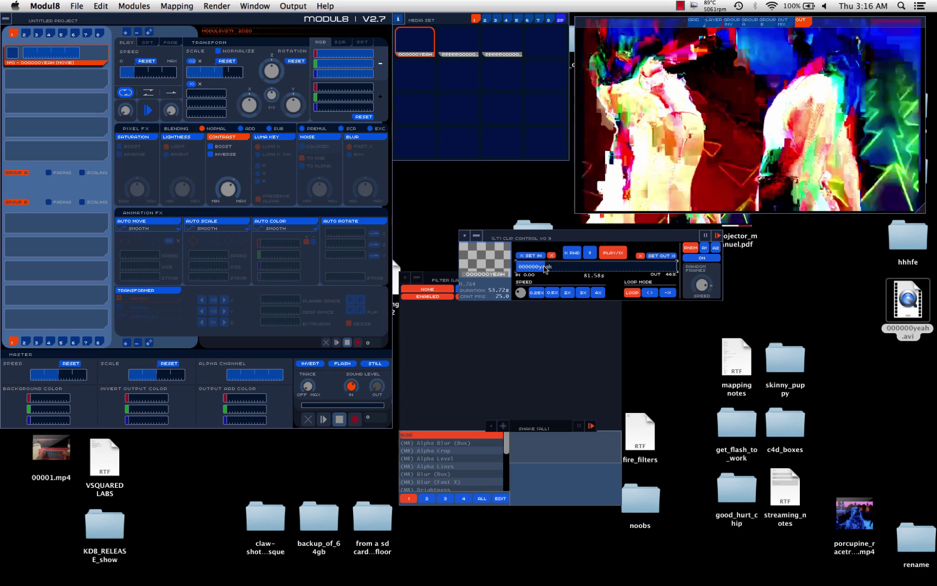
pyautogui.click(521, 269)
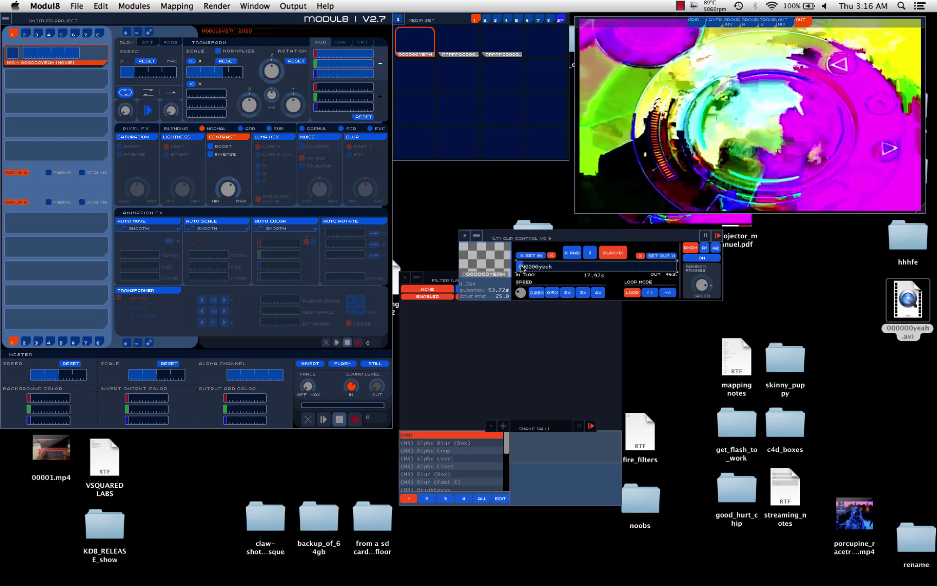